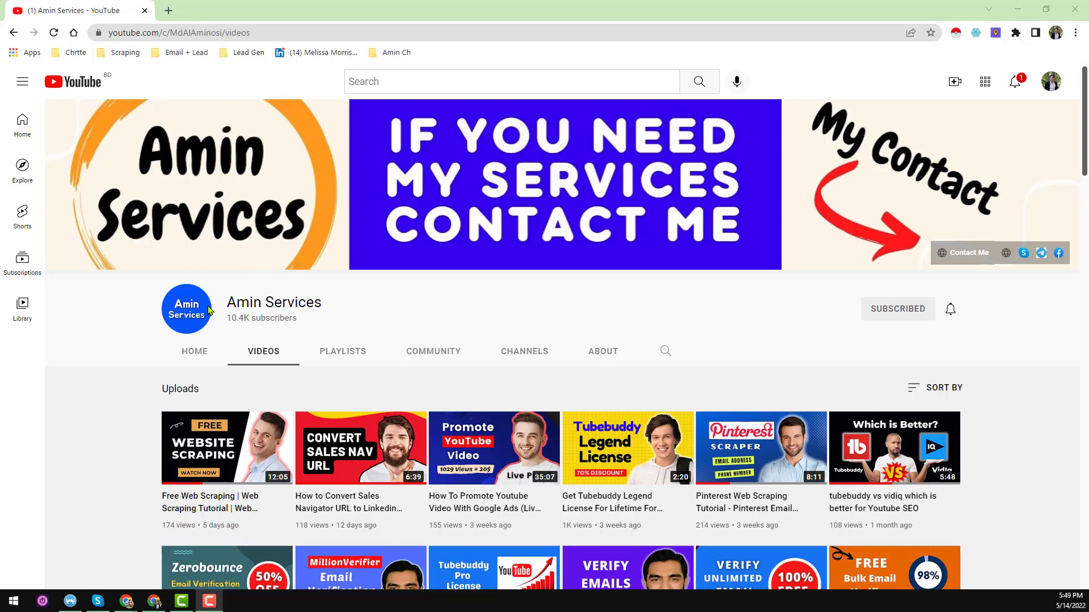
# - Look through the uploaded videos on the Amin Services YouTube channel page and return to the channel banner
pyautogui.moveTo(227, 299); pyautogui.dragTo(325, 302)
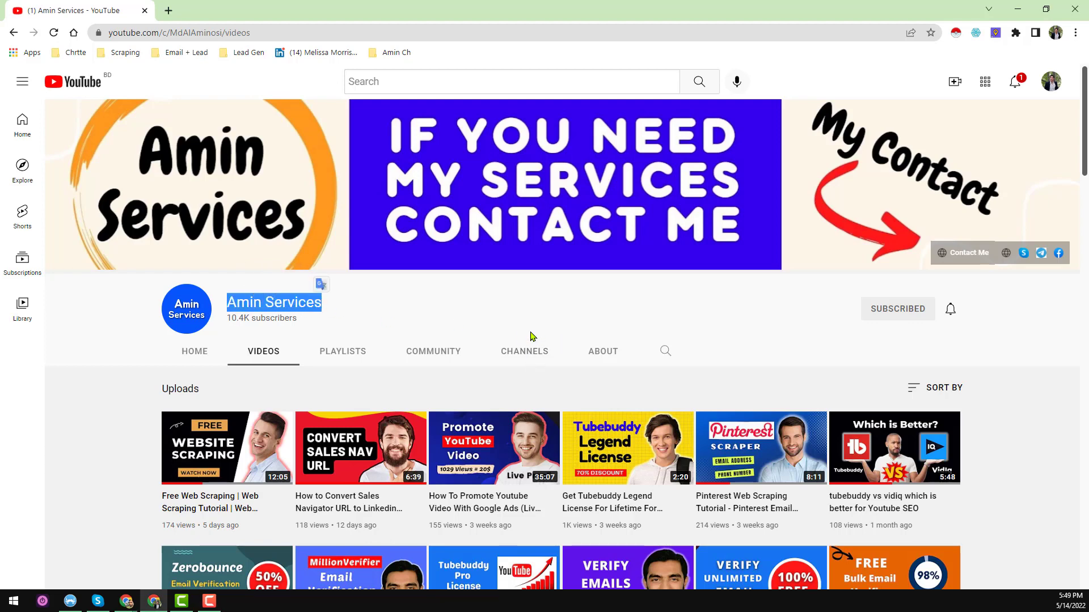
pyautogui.scroll(-1, 521, 332)
pyautogui.scroll(-4, 520, 332)
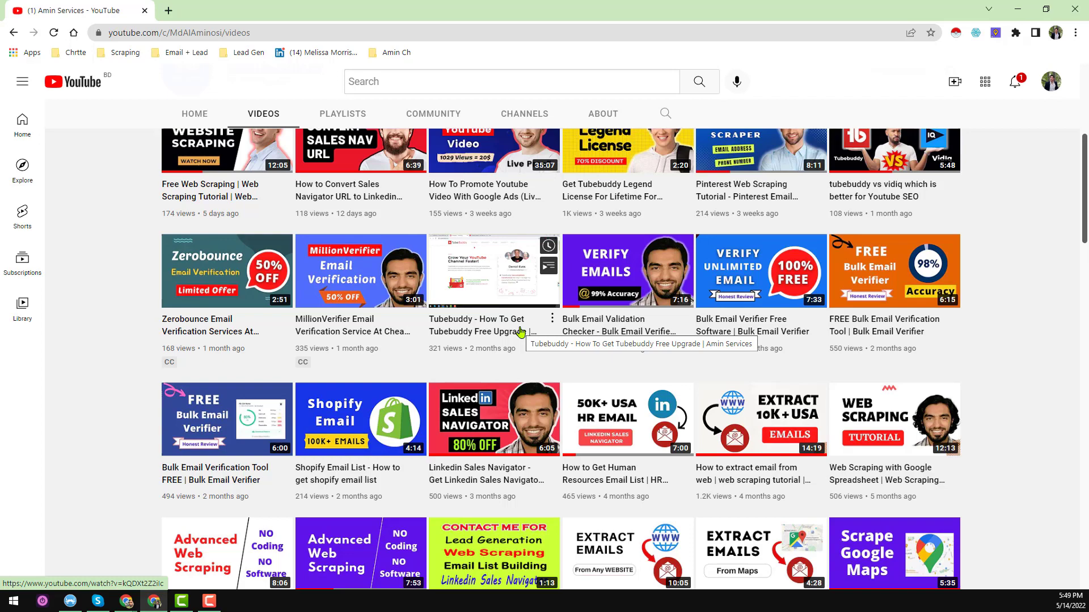
pyautogui.scroll(-2, 578, 347)
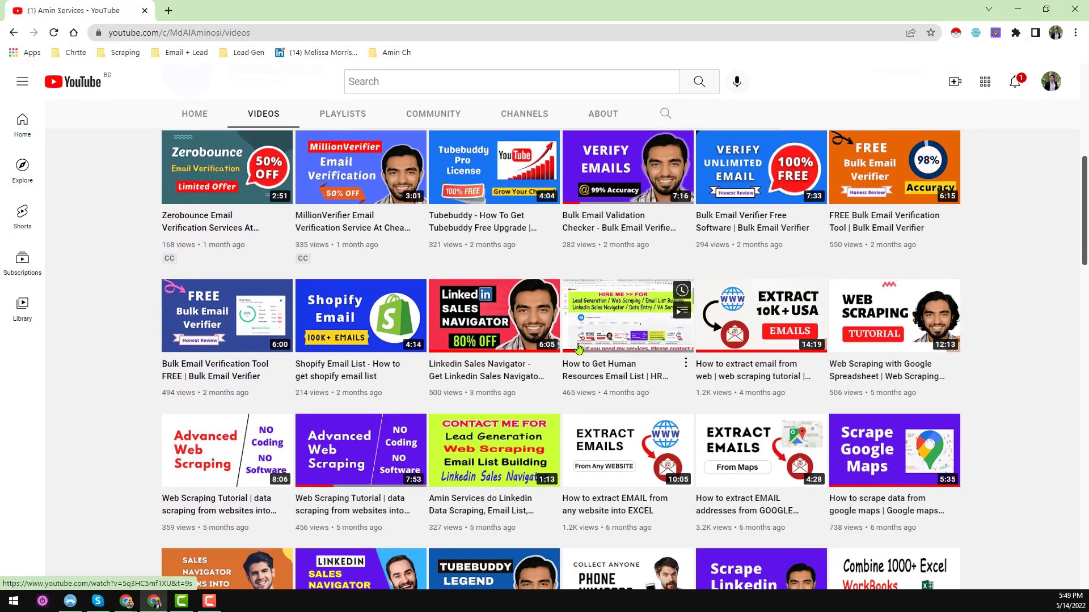
pyautogui.scroll(-3, 578, 347)
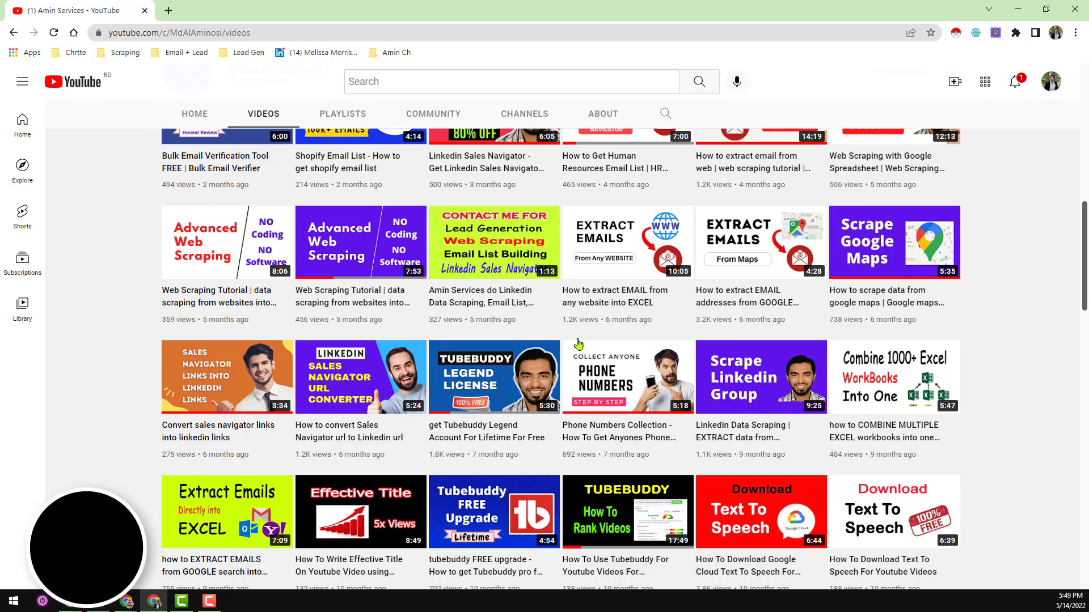
pyautogui.scroll(-2, 579, 344)
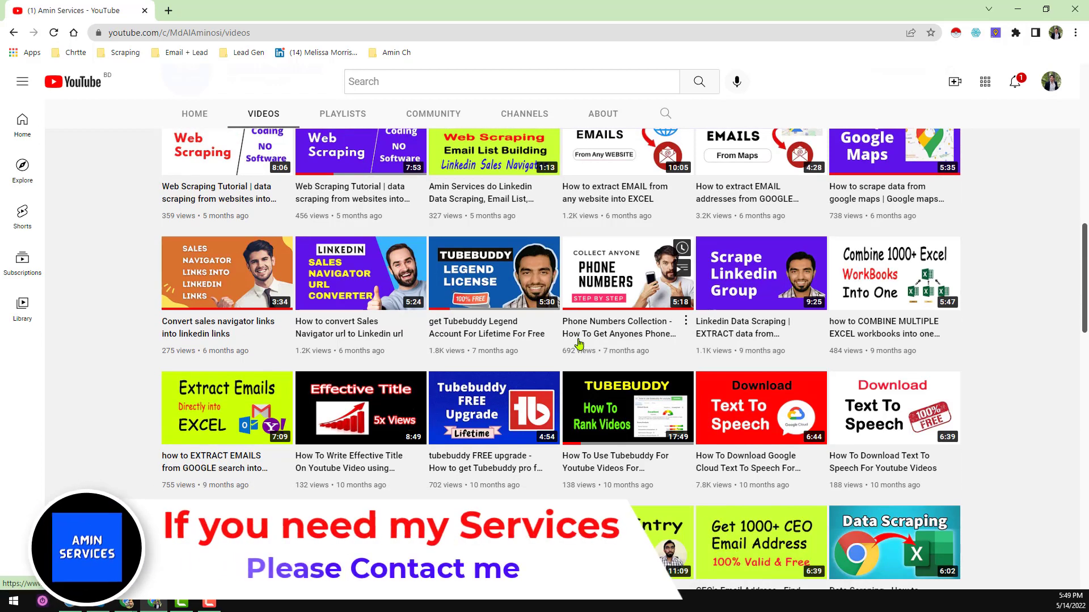
pyautogui.scroll(-3, 579, 344)
pyautogui.scroll(-2, 578, 344)
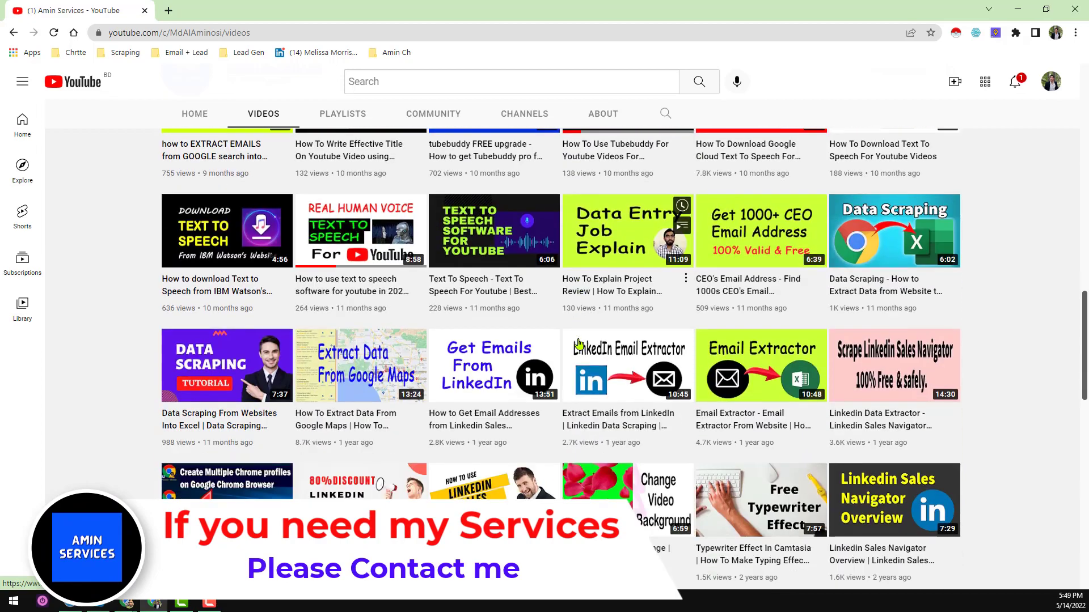
pyautogui.scroll(1, 579, 344)
pyautogui.scroll(13, 578, 344)
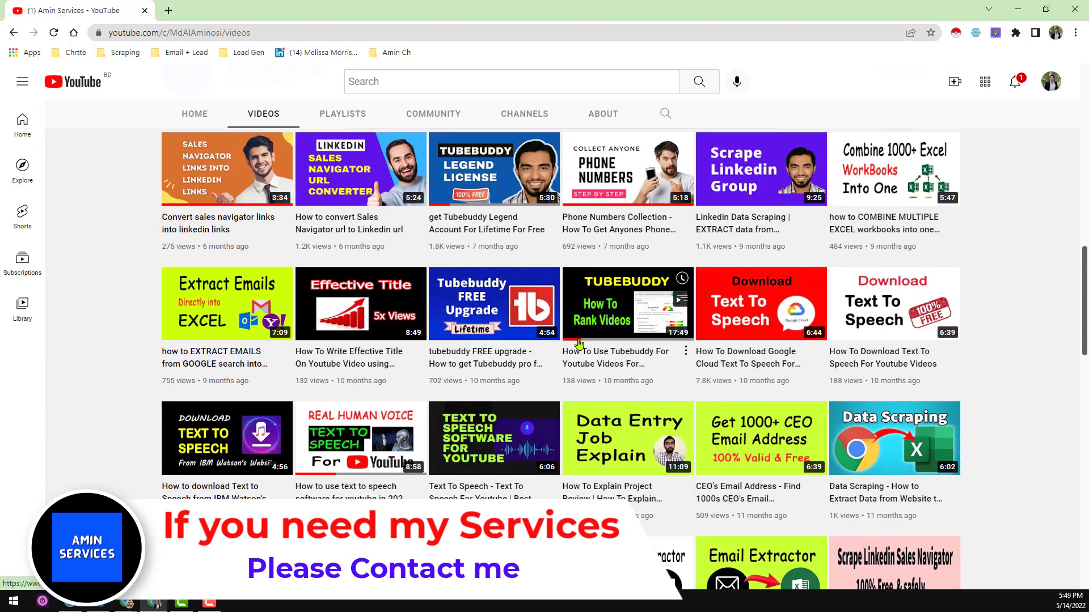
pyautogui.scroll(2, 578, 344)
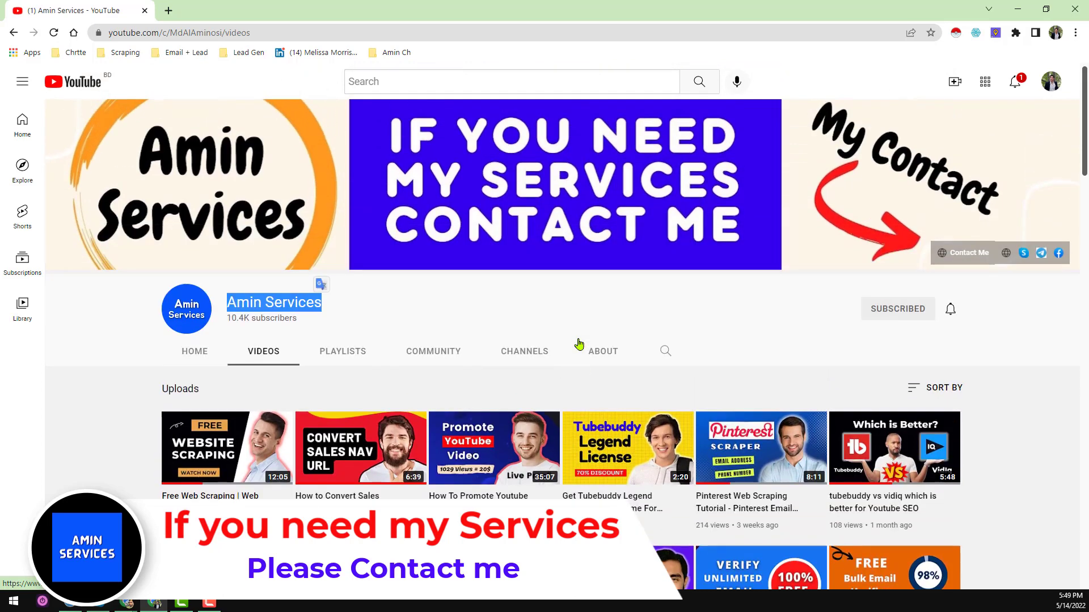
pyautogui.click(570, 311)
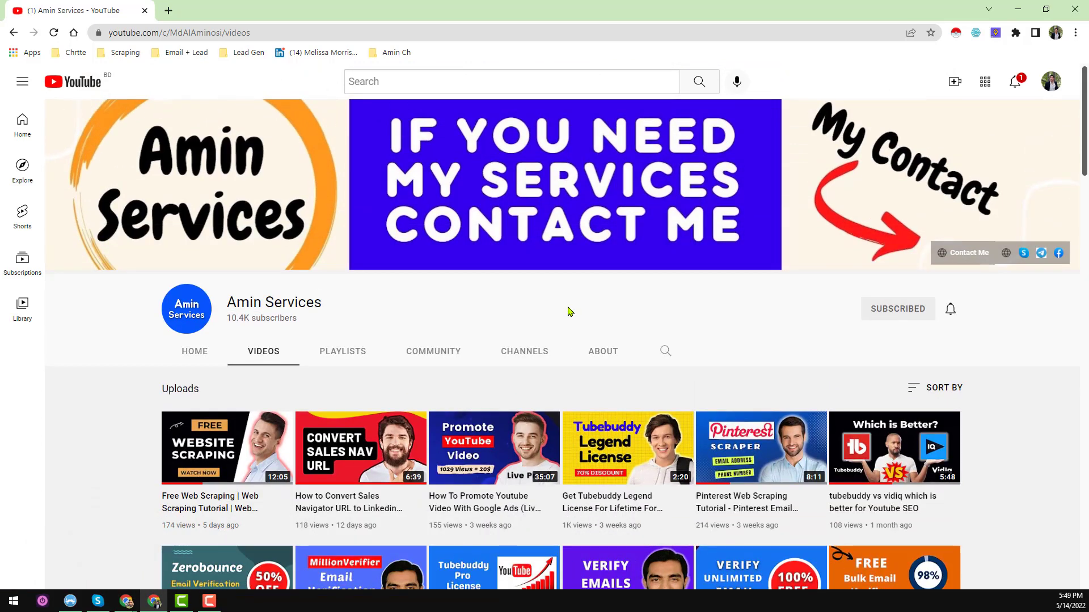
pyautogui.scroll(-2, 595, 308)
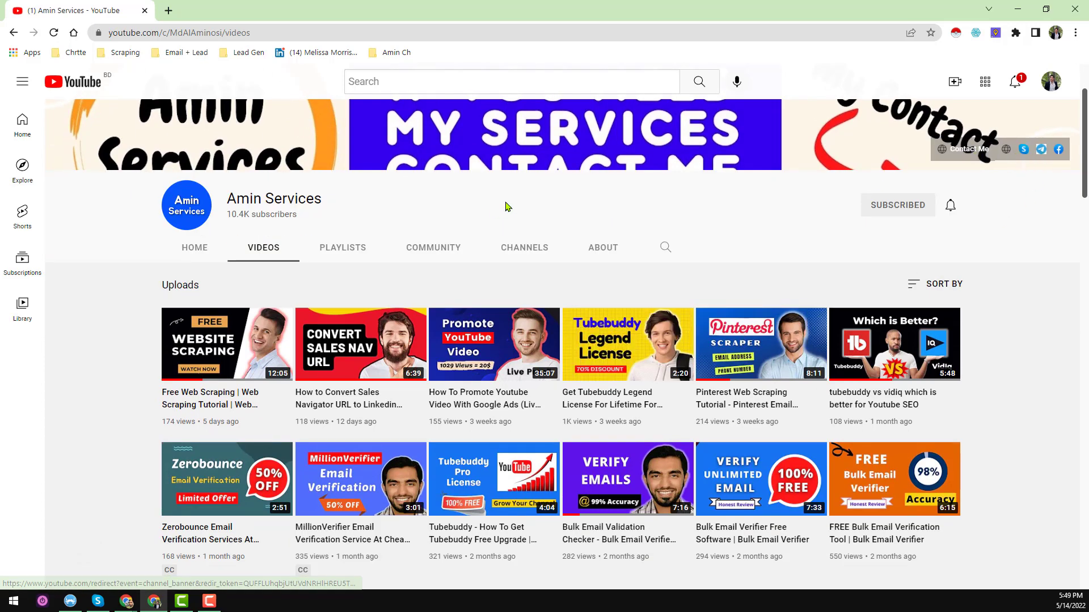
pyautogui.scroll(2, 507, 206)
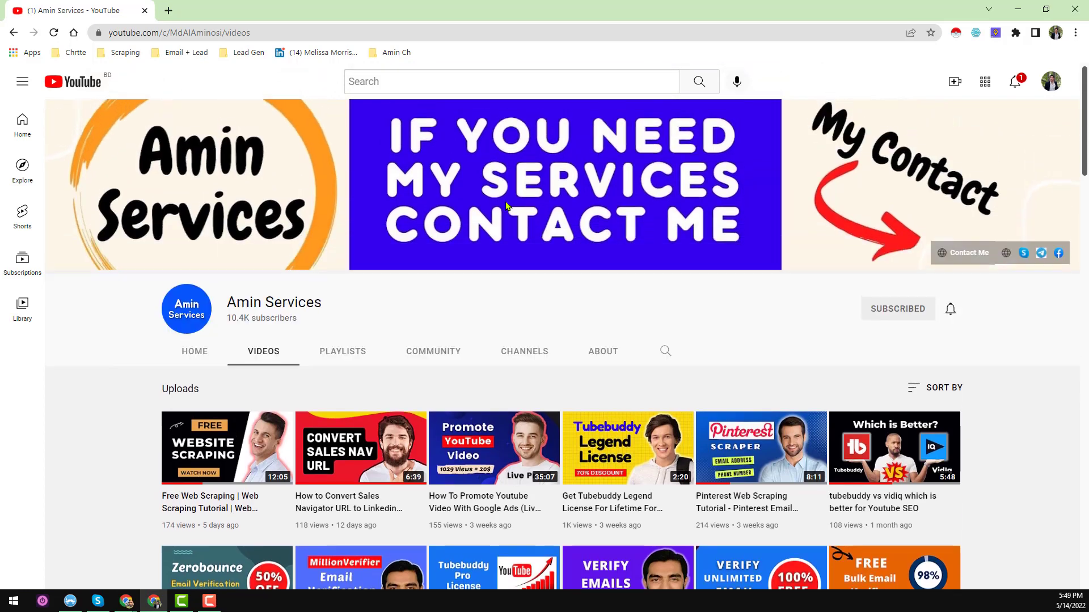
# - Open the Chrome Web Store page of the Instant Data Scraper extension
pyautogui.rightClick(959, 34)
pyautogui.click(983, 50)
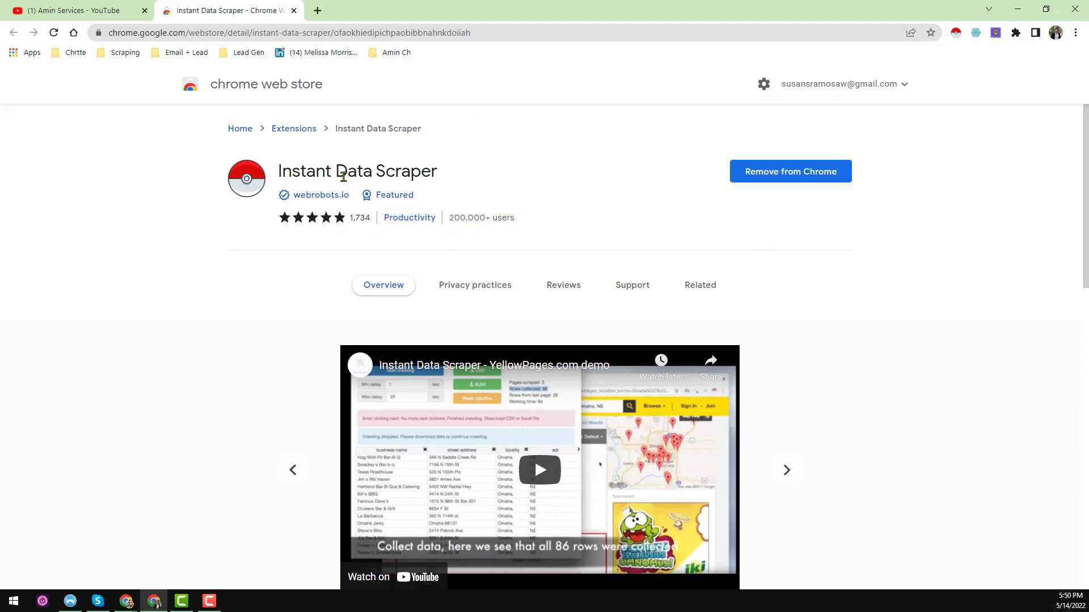
# - Open yellowpages.com in a new tab and list the Dentists category for New York, NY
pyautogui.click(318, 10)
pyautogui.click(332, 30)
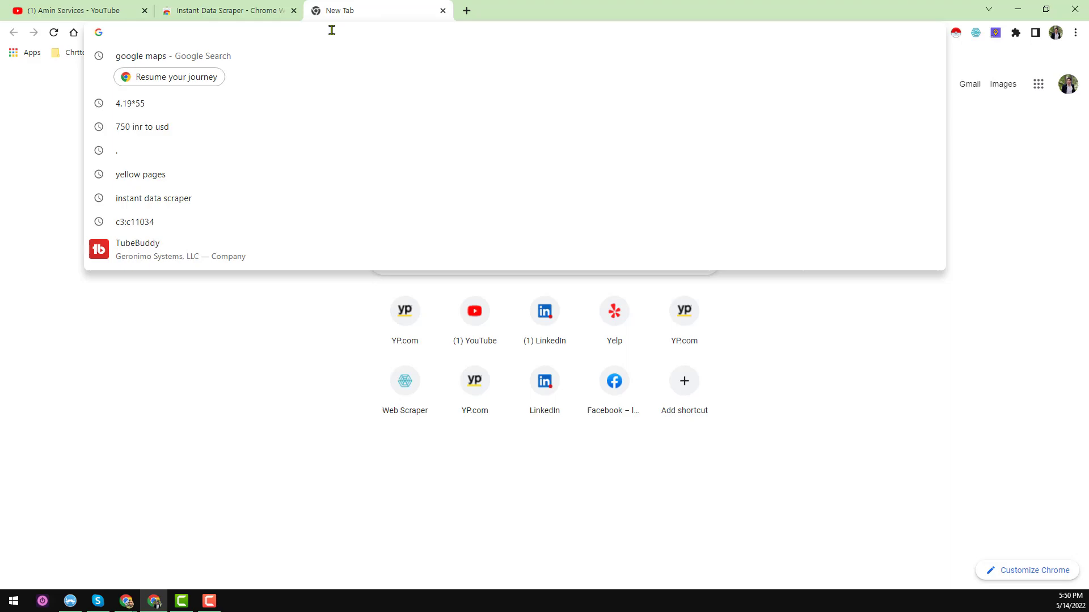
pyautogui.write('yello')
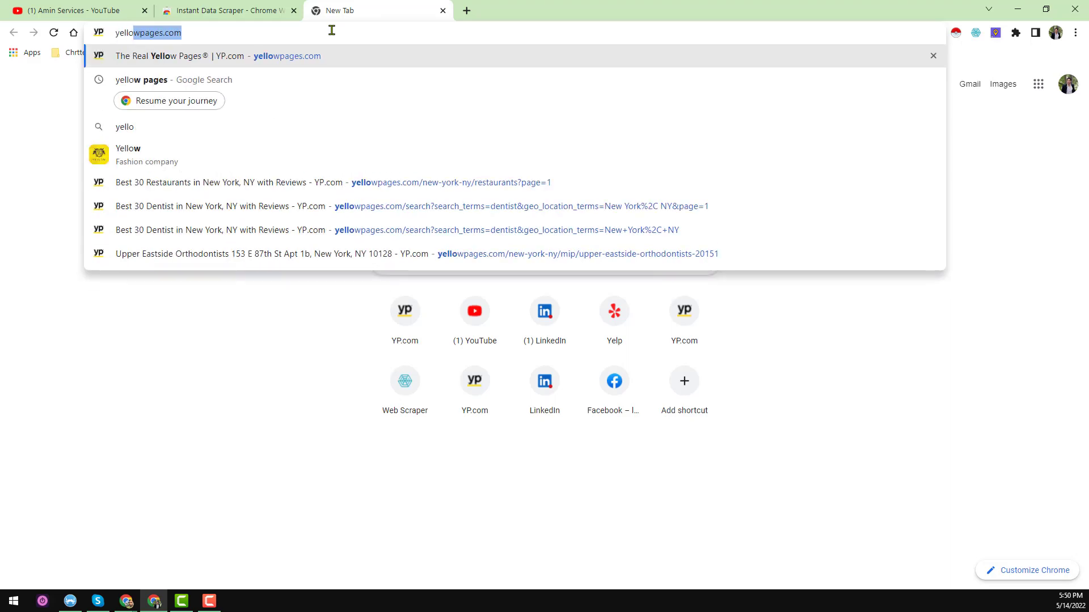
pyautogui.press('Return')
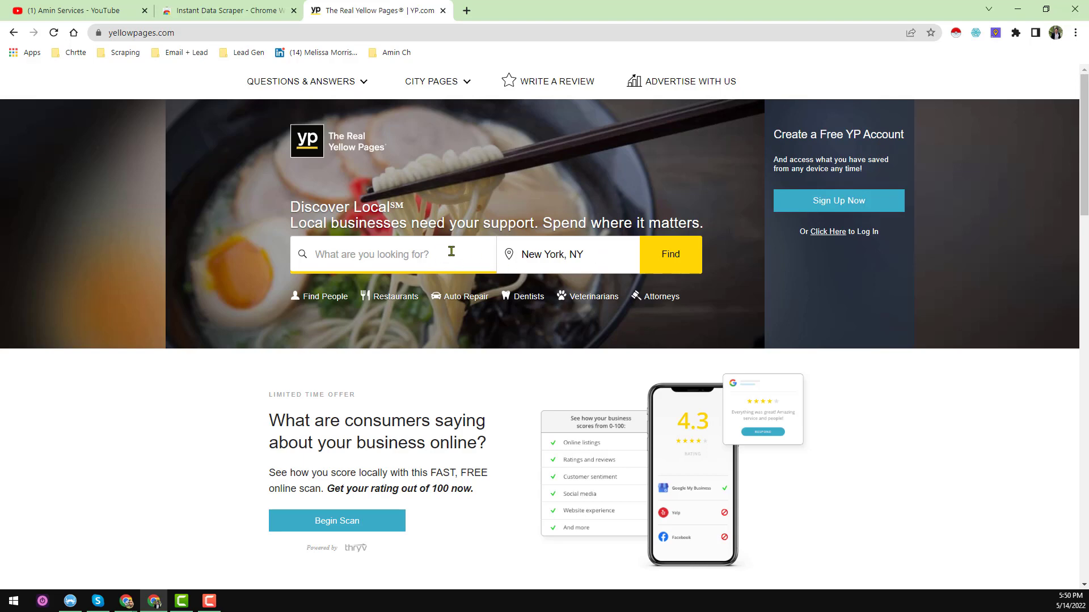
pyautogui.click(528, 297)
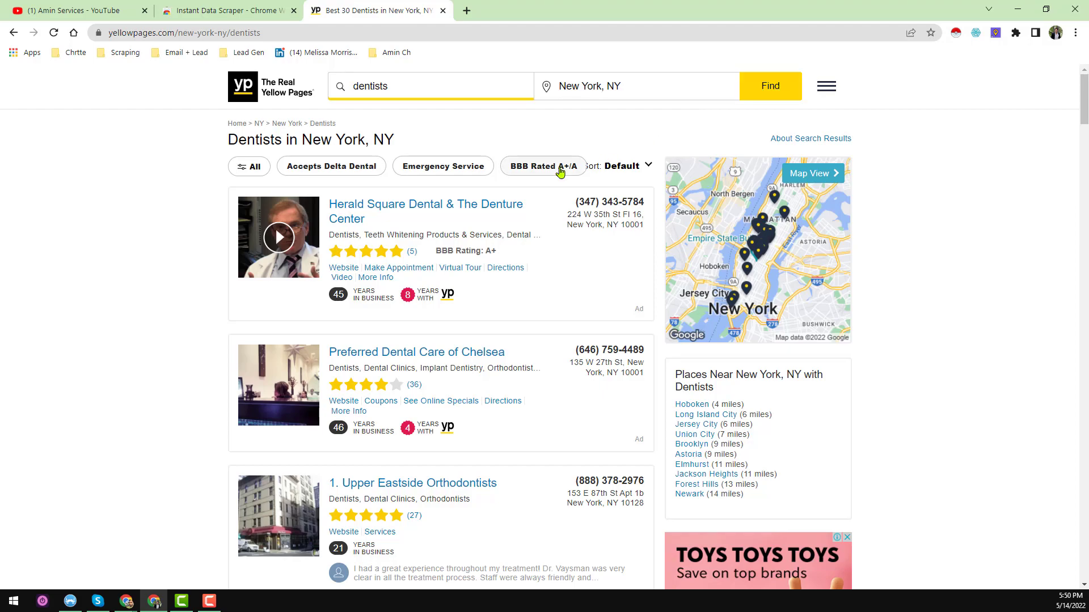
# - Examine the New York dentist listings down to the page navigation and return to the first numbered listings
pyautogui.scroll(-4, 559, 170)
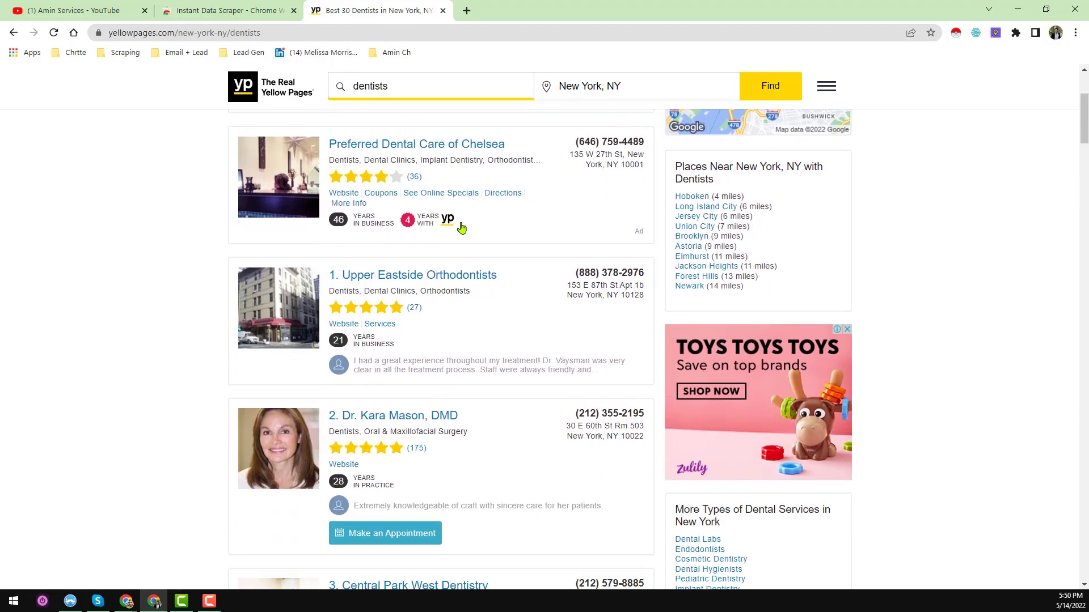
pyautogui.scroll(-7, 470, 241)
pyautogui.scroll(-8, 469, 241)
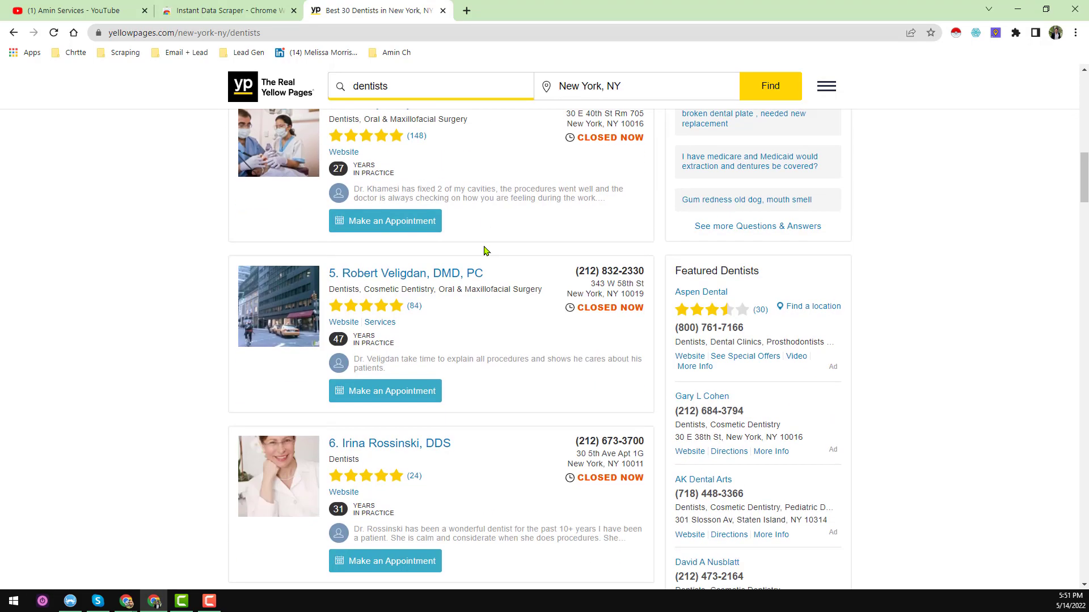
pyautogui.scroll(11, 484, 251)
pyautogui.scroll(2, 484, 251)
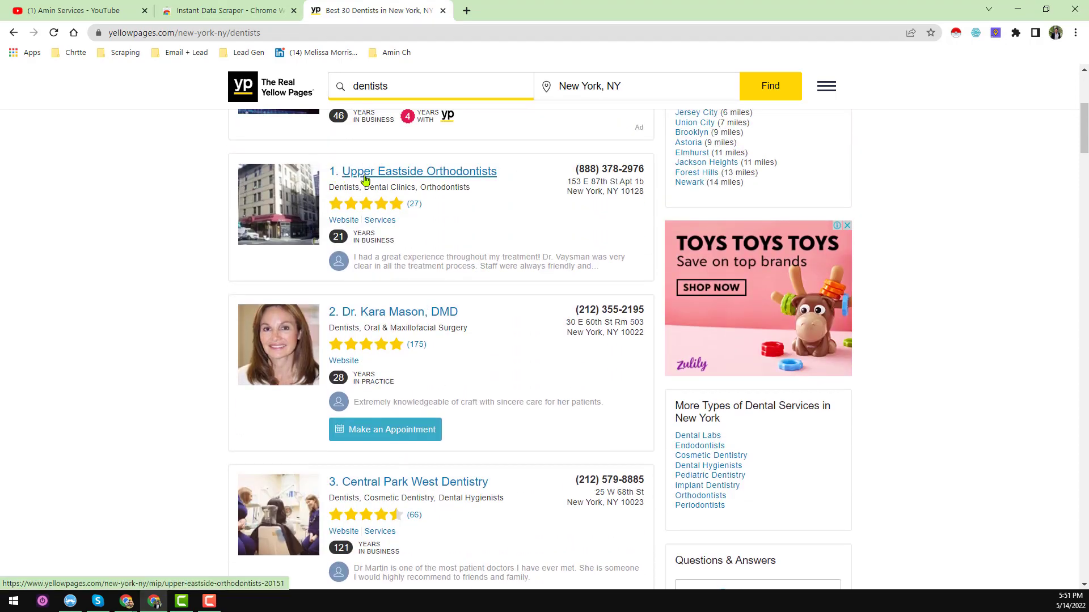
pyautogui.scroll(-4, 389, 199)
pyautogui.scroll(-20, 389, 203)
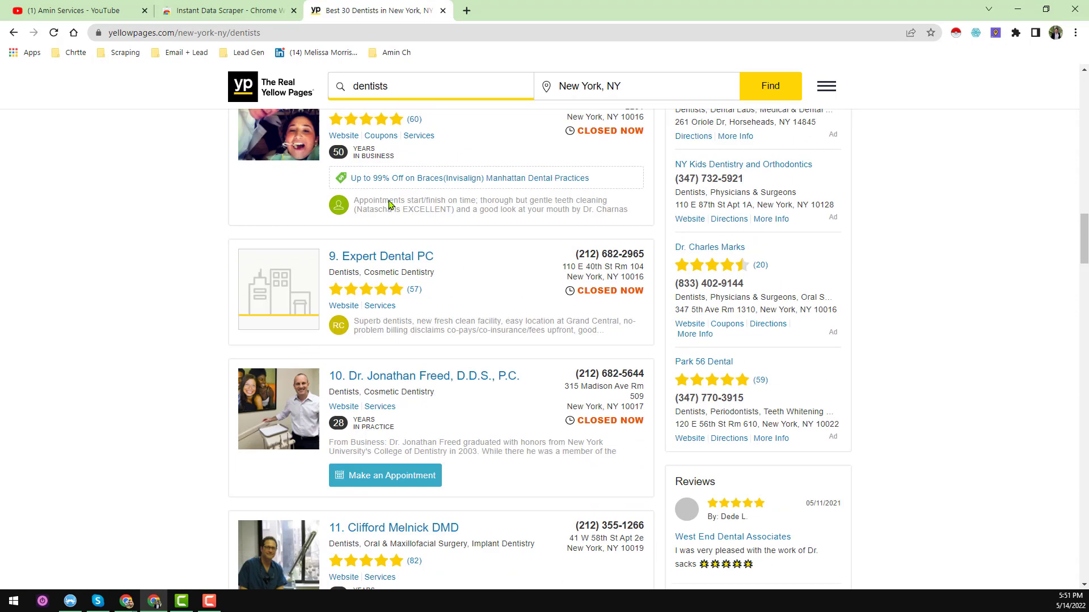
pyautogui.scroll(-20, 390, 209)
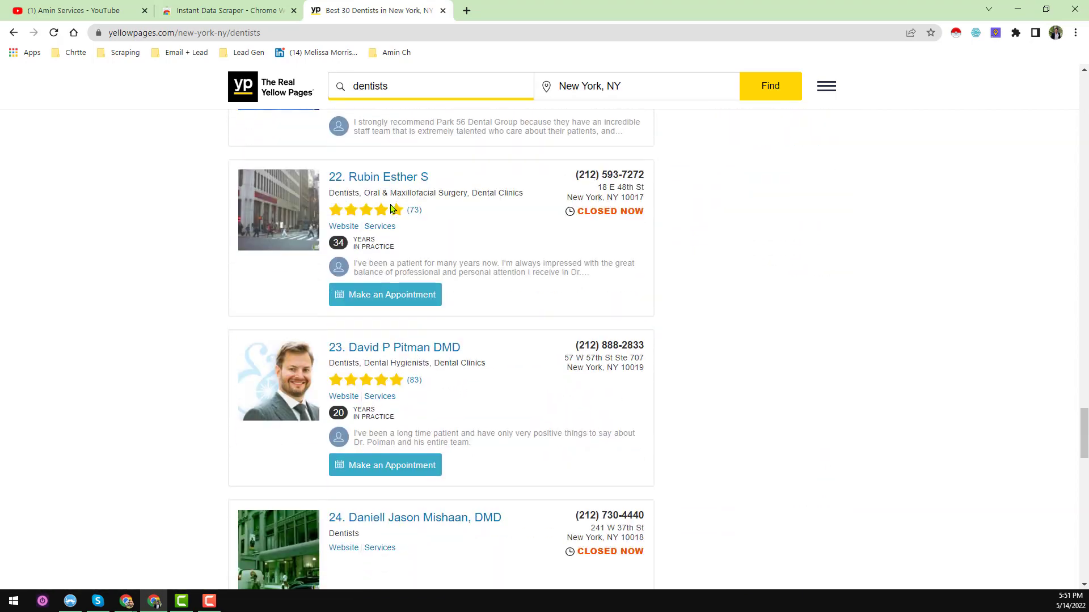
pyautogui.scroll(-5, 390, 210)
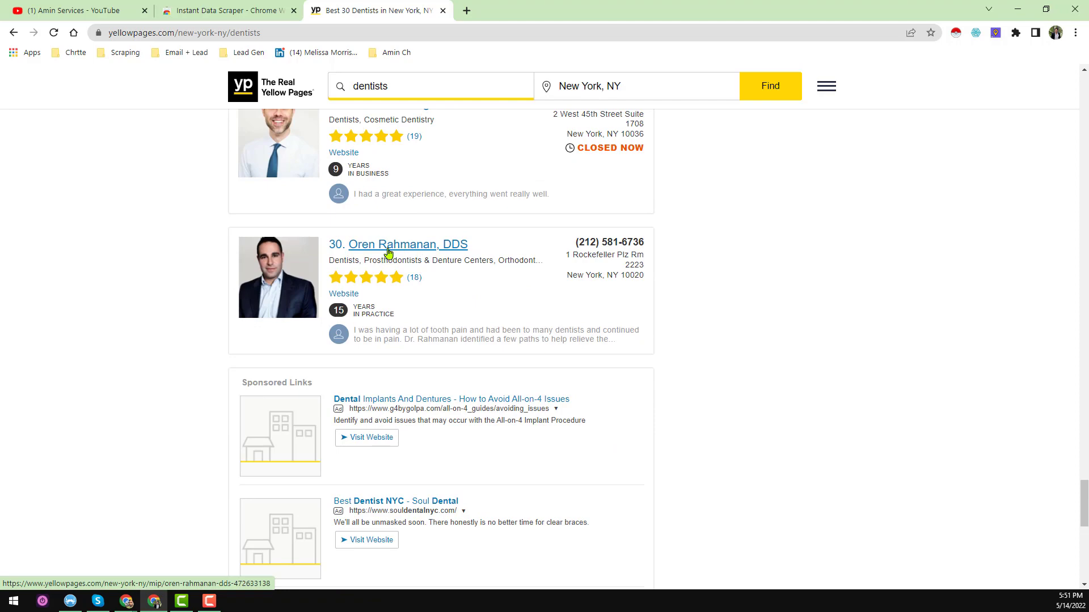
pyautogui.scroll(-7, 561, 345)
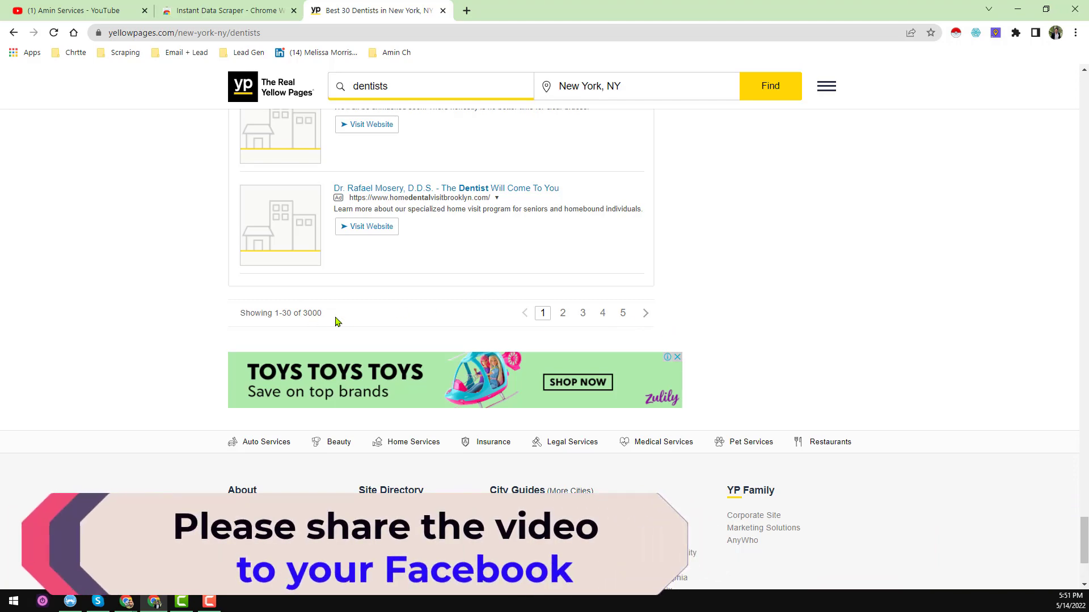
pyautogui.scroll(20, 335, 319)
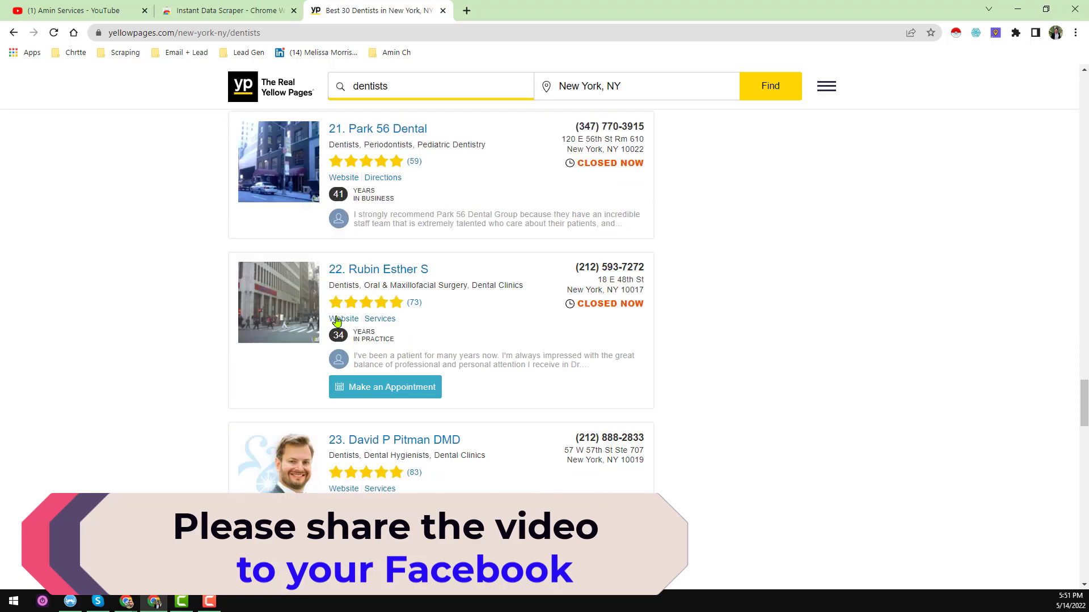
pyautogui.scroll(14, 335, 320)
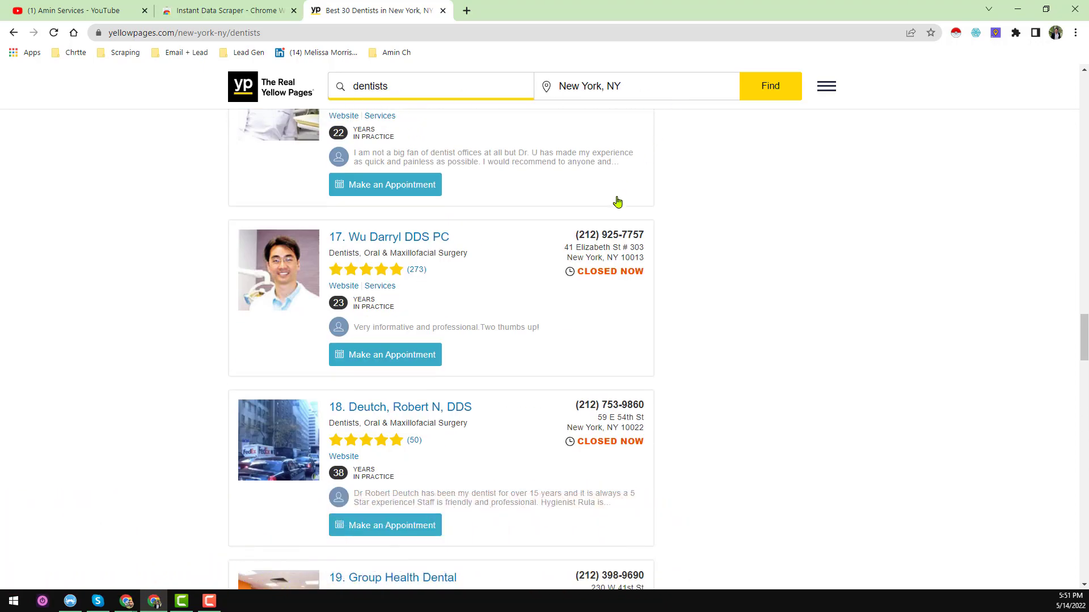
pyautogui.scroll(20, 596, 193)
pyautogui.scroll(15, 595, 193)
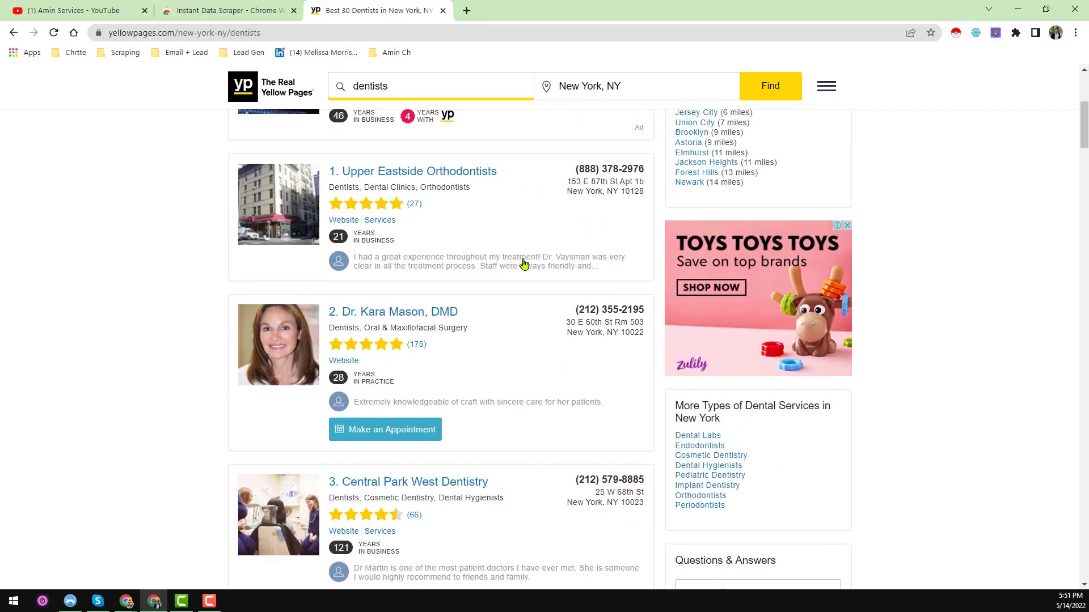
# - Launch Instant Data Scraper on the dentist results and move its window fully into view, clear of the listing names
pyautogui.click(954, 36)
pyautogui.click(1016, 33)
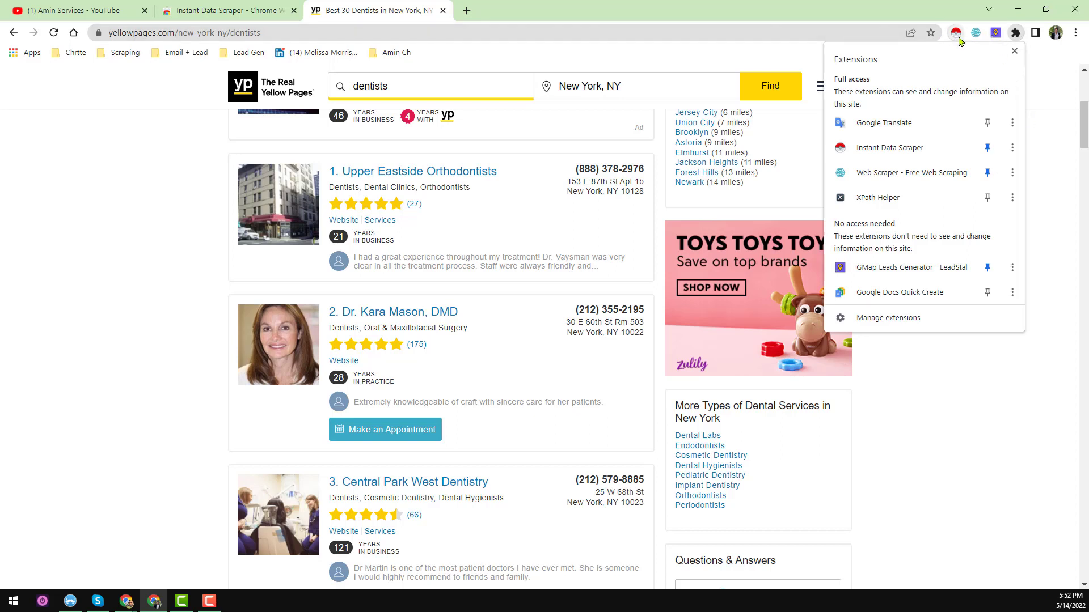
pyautogui.click(1016, 32)
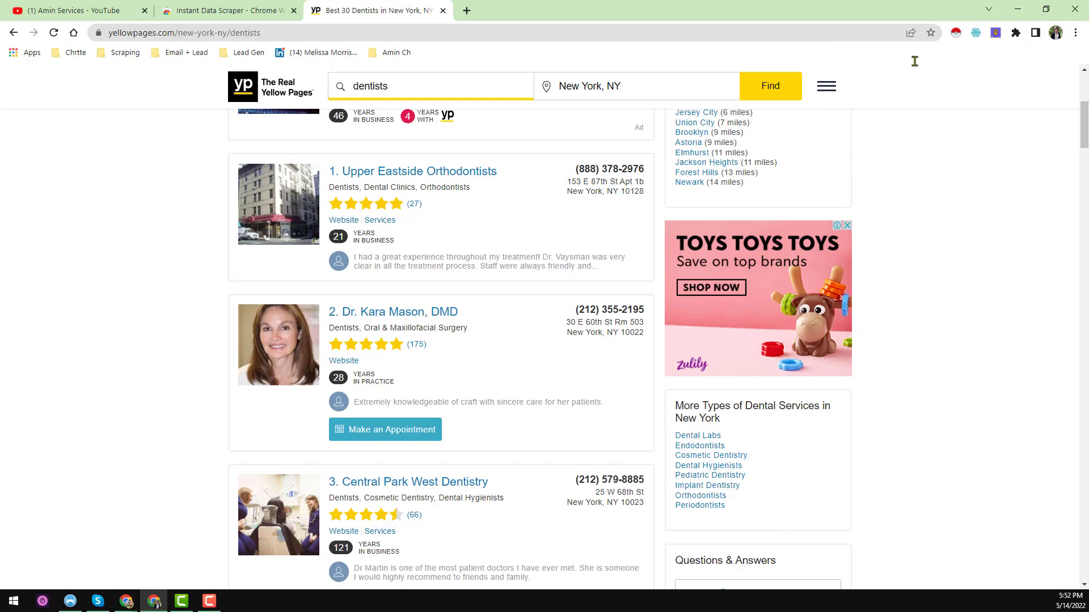
pyautogui.click(957, 34)
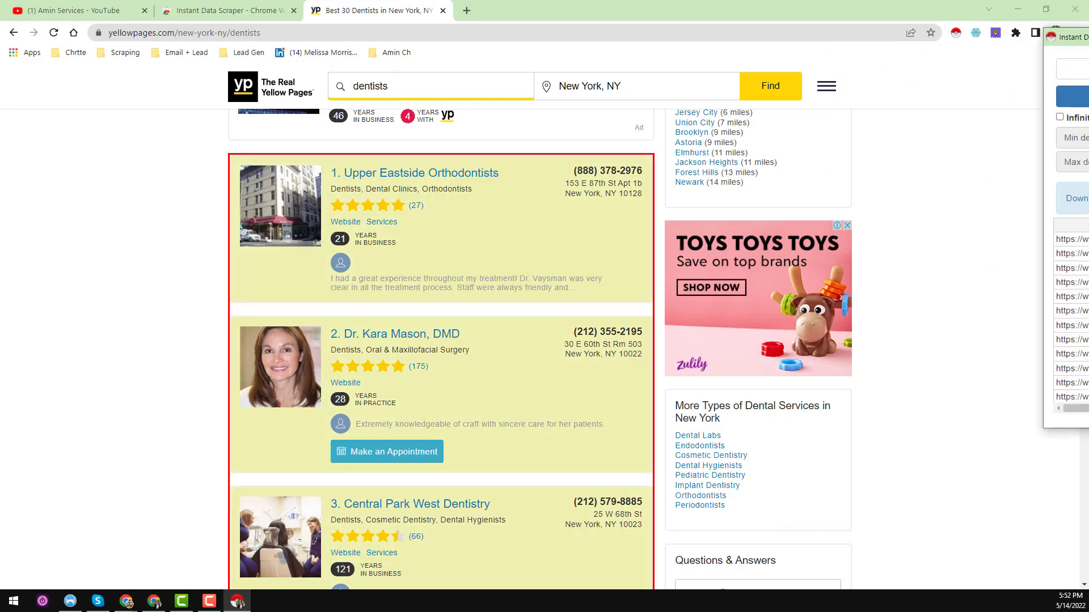
pyautogui.moveTo(1071, 107); pyautogui.dragTo(579, 107)
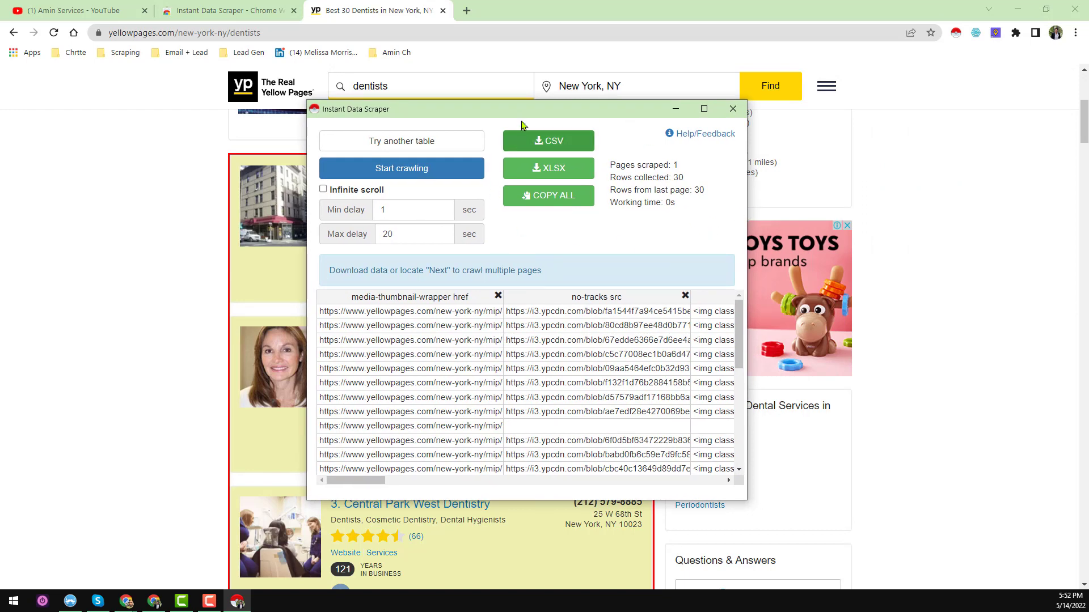
pyautogui.moveTo(532, 111); pyautogui.dragTo(686, 123)
# - Examine the highlighted dentist listings down to listing 30 and the sponsored links below it
pyautogui.scroll(-14, 359, 223)
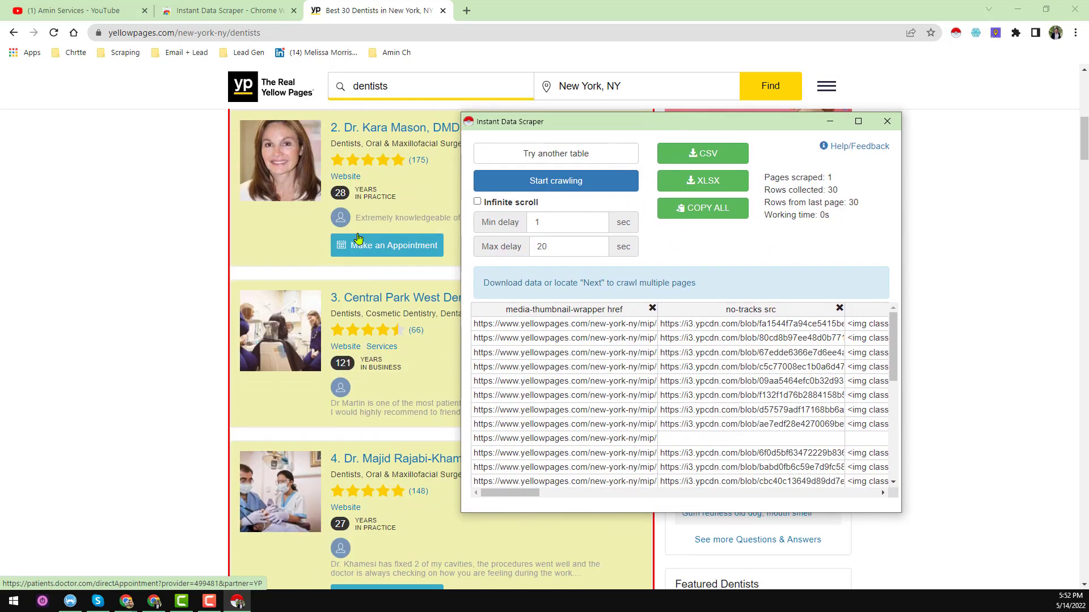
pyautogui.scroll(-17, 352, 267)
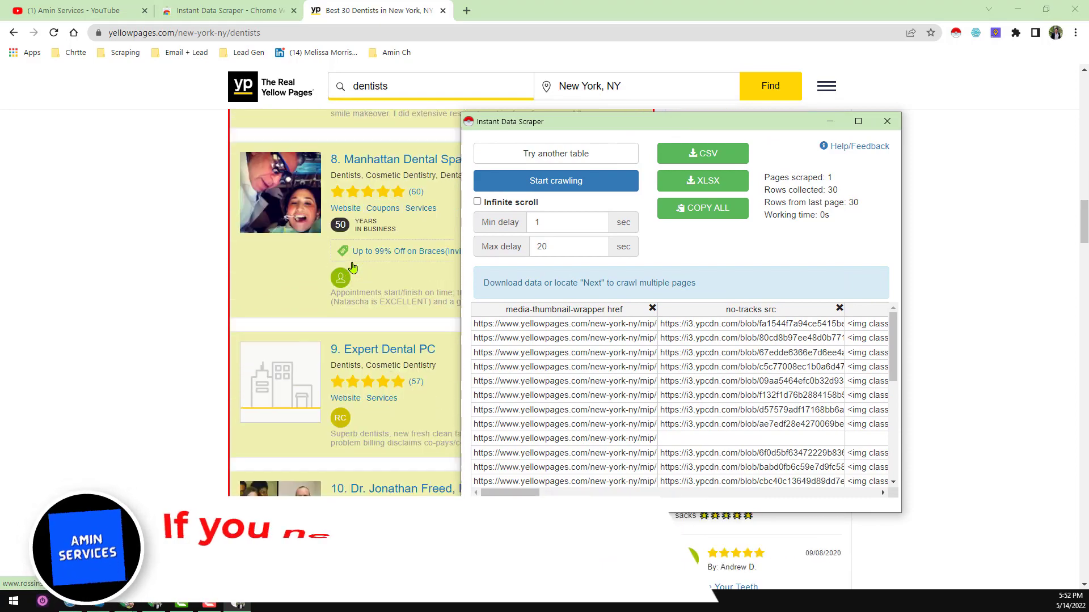
pyautogui.scroll(-11, 363, 291)
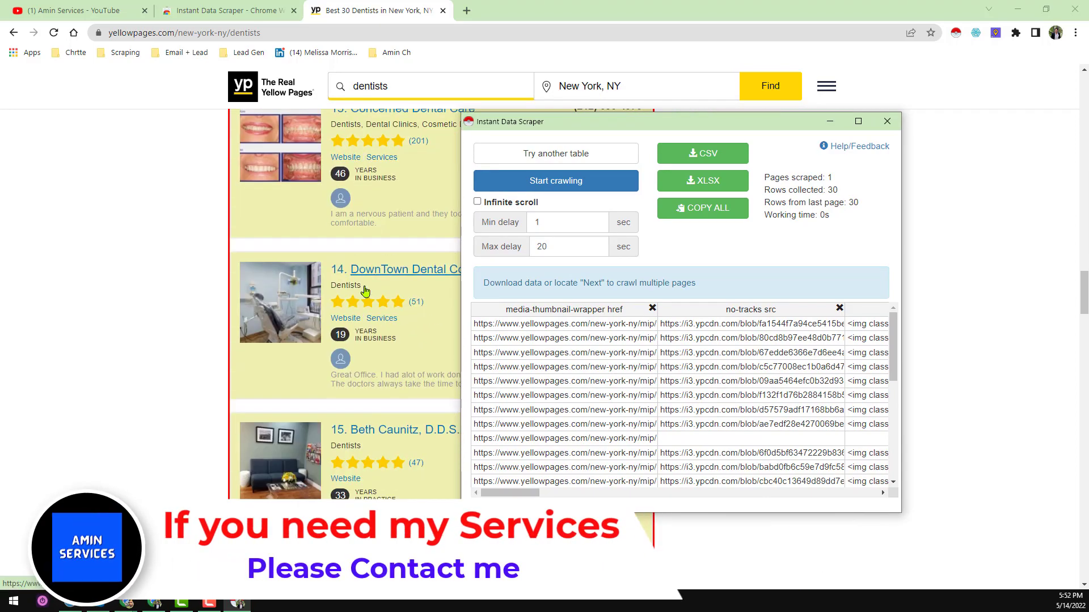
pyautogui.scroll(-10, 368, 291)
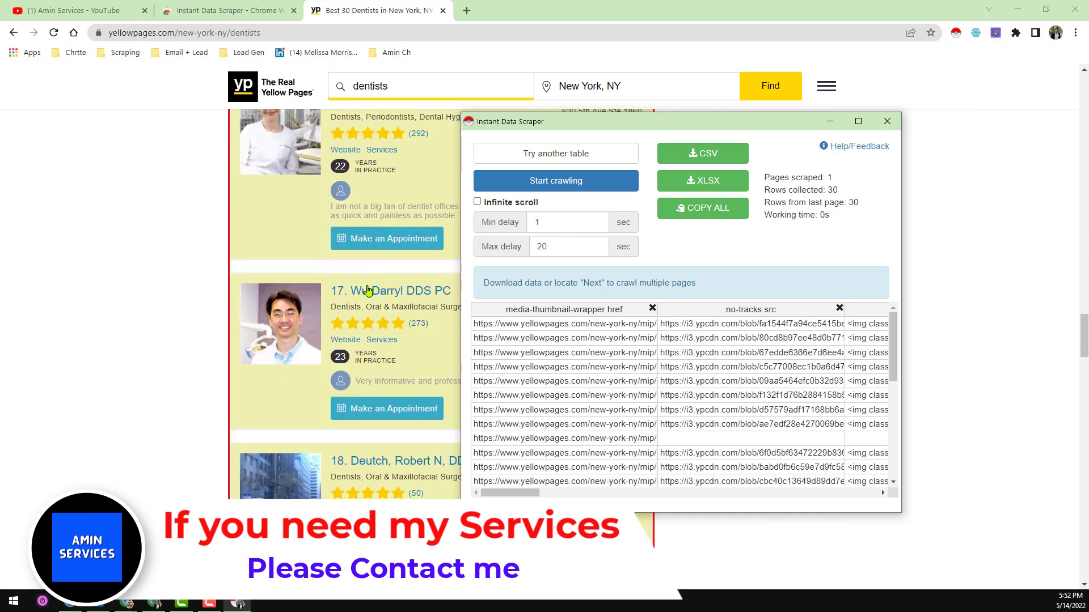
pyautogui.scroll(-4, 368, 291)
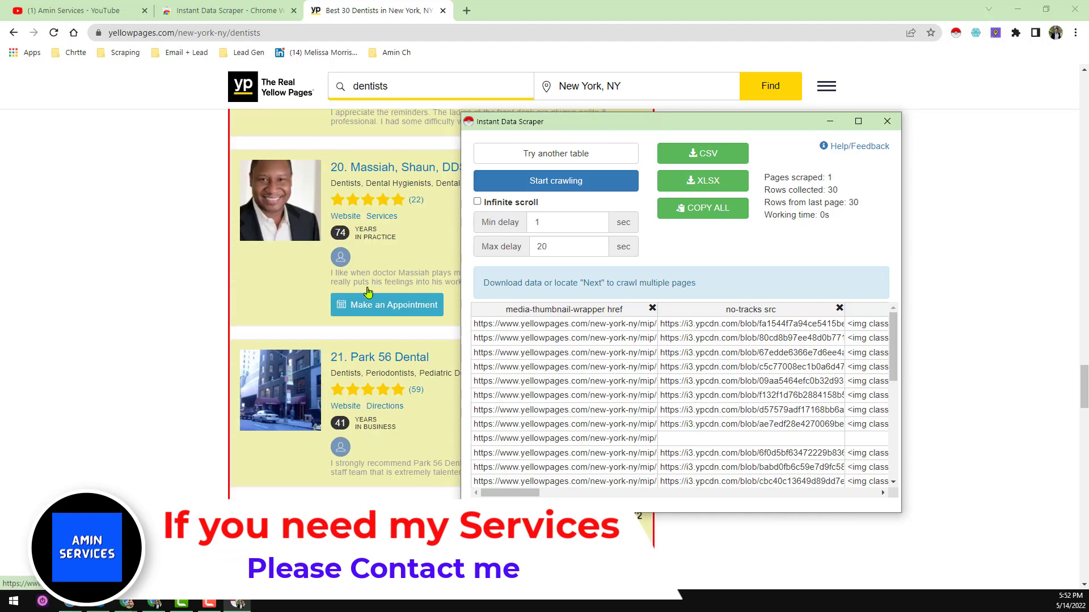
pyautogui.scroll(-11, 368, 294)
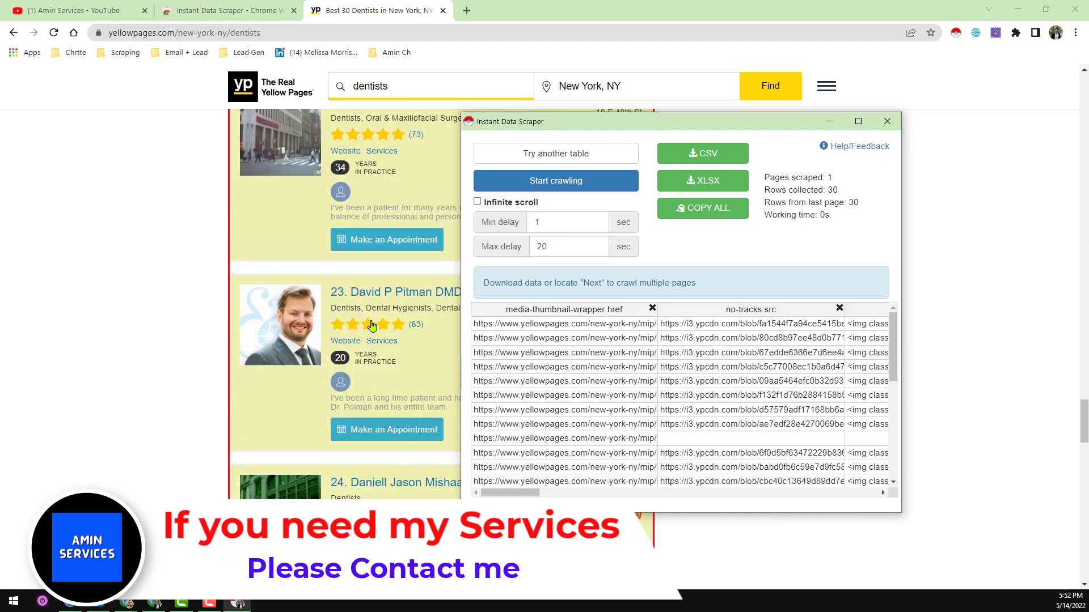
pyautogui.scroll(-12, 372, 326)
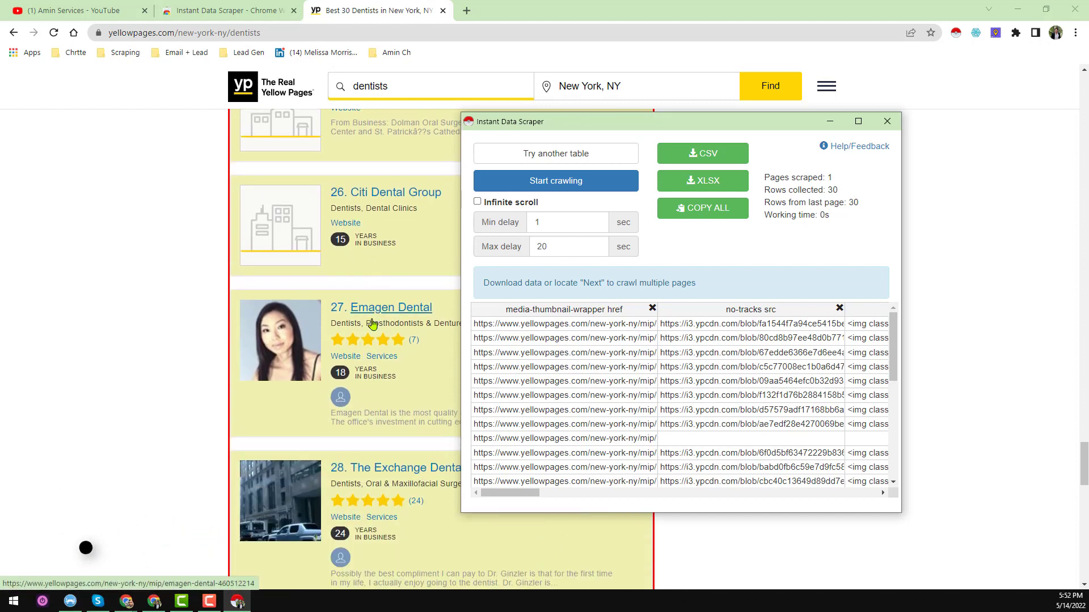
pyautogui.scroll(-5, 372, 325)
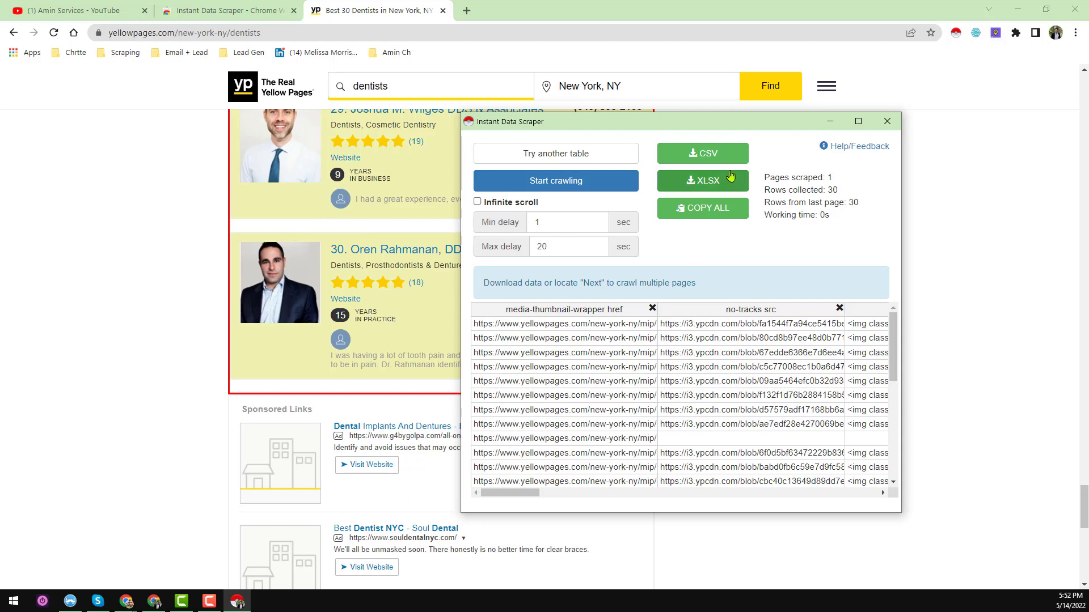
# - Move the Instant Data Scraper window aside so the last dentist listings are uncovered
pyautogui.moveTo(746, 129); pyautogui.dragTo(516, 111)
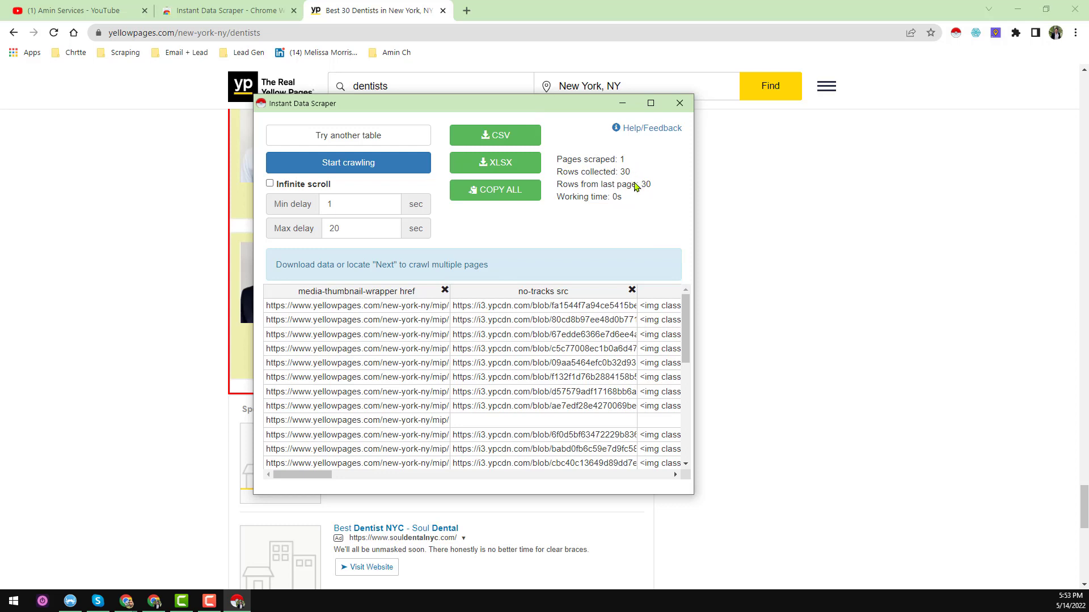
pyautogui.moveTo(544, 109); pyautogui.dragTo(661, 117)
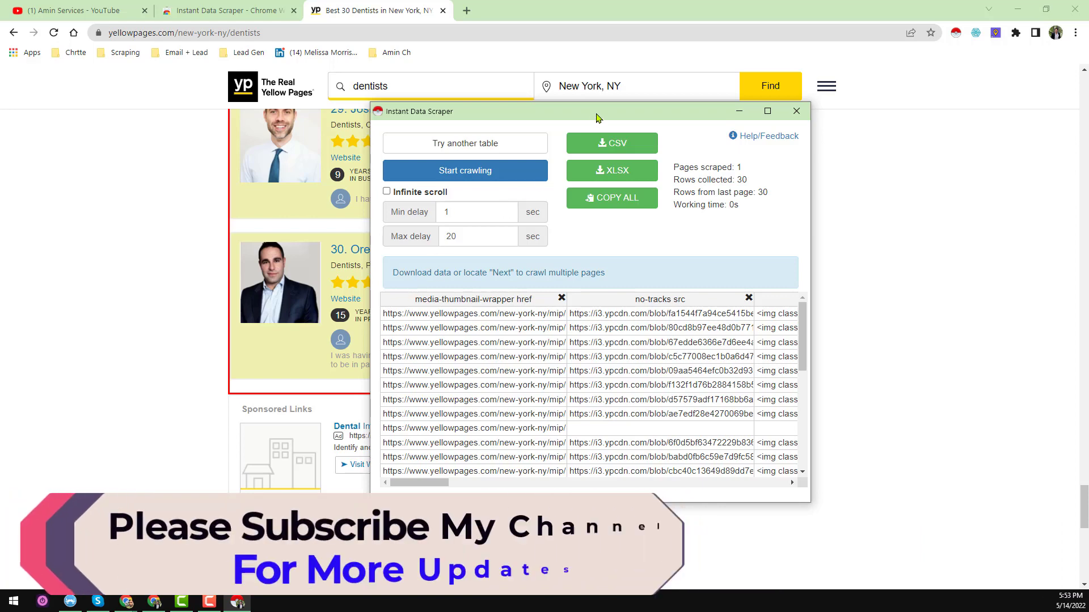
pyautogui.moveTo(597, 118); pyautogui.dragTo(775, 112)
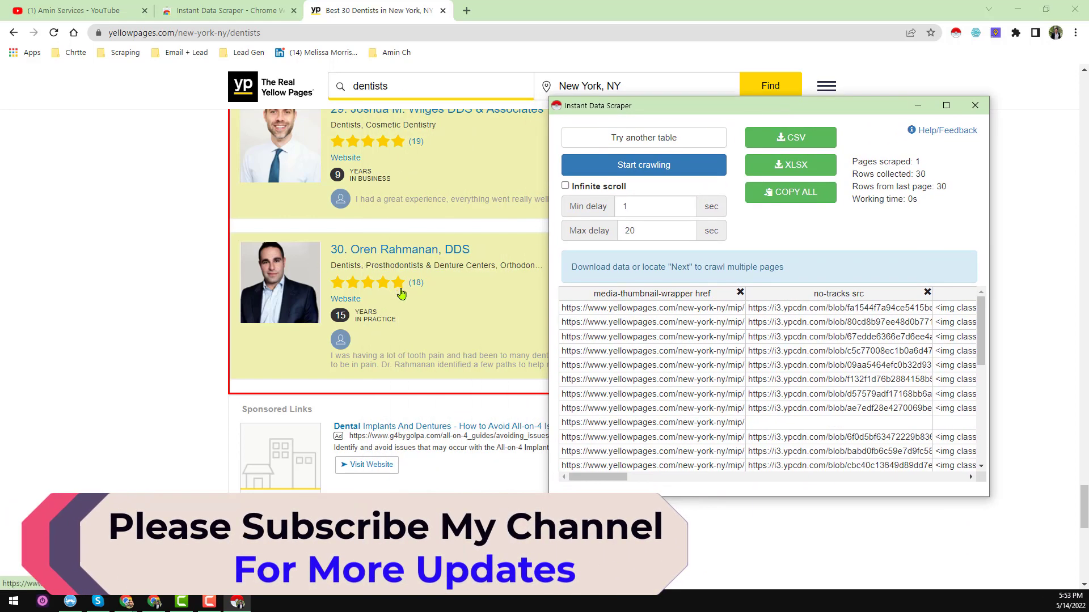
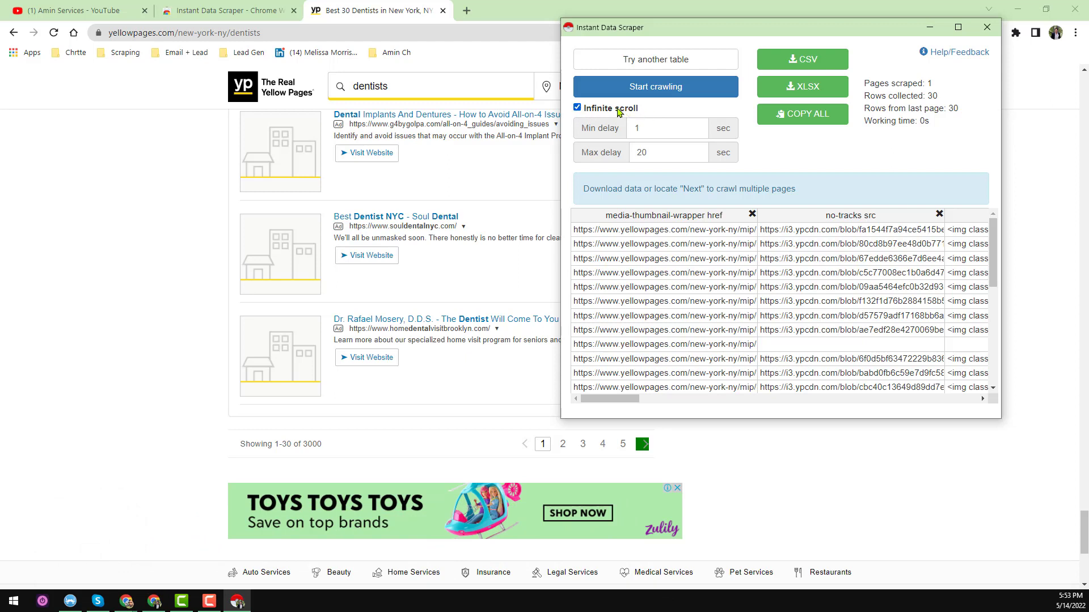
# - Disable infinite scroll and mark the results' next-page arrow as the scraper's Next button
pyautogui.click(577, 109)
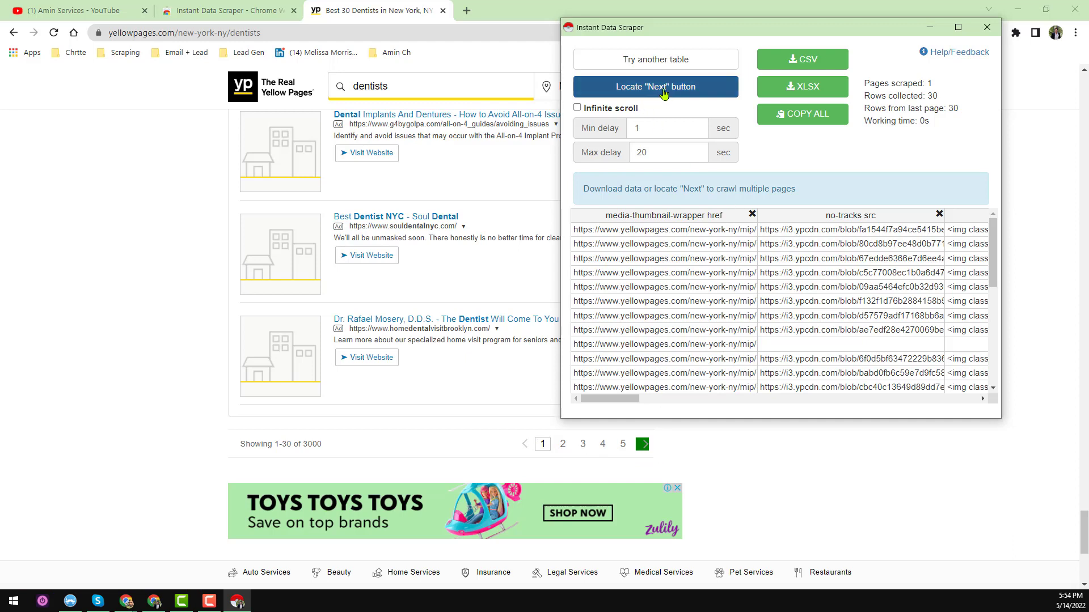
pyautogui.click(686, 94)
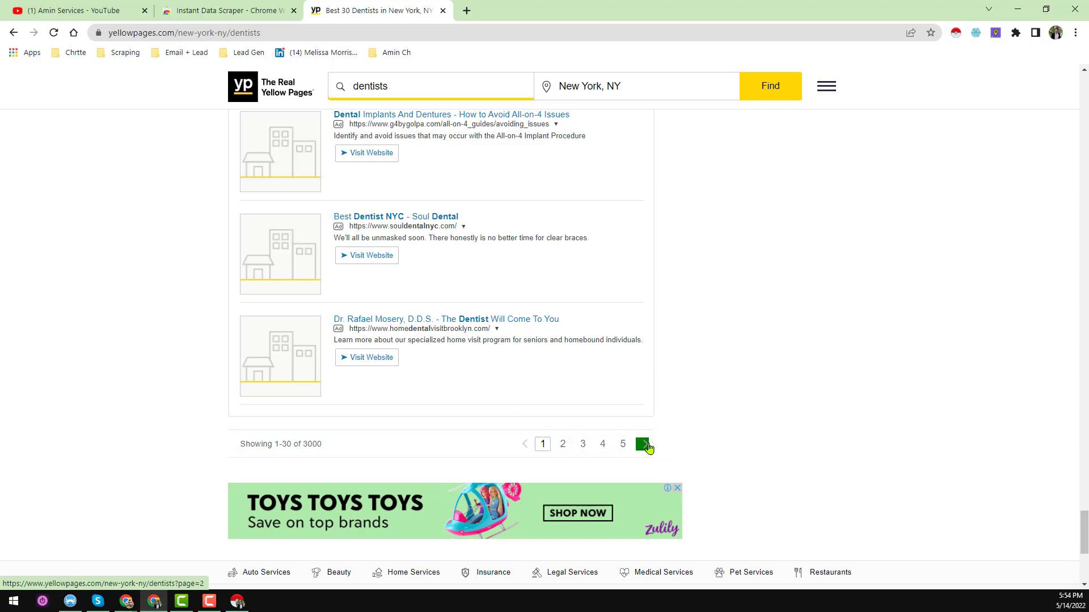
pyautogui.click(237, 601)
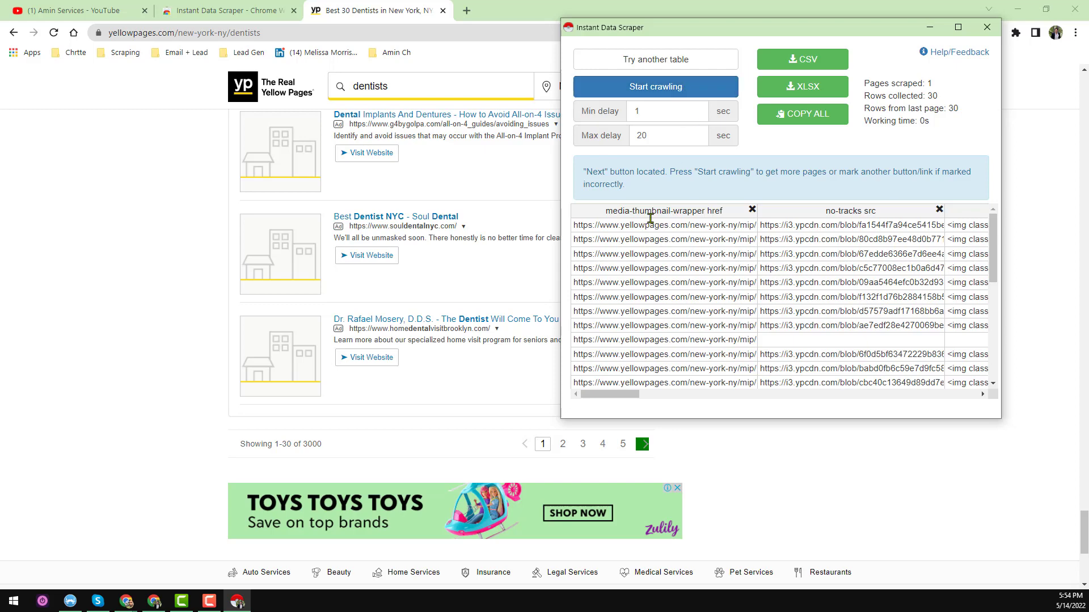
# - Crawl the dentist result pages and stop the crawl after 14 pages
pyautogui.click(684, 136)
pyautogui.click(664, 93)
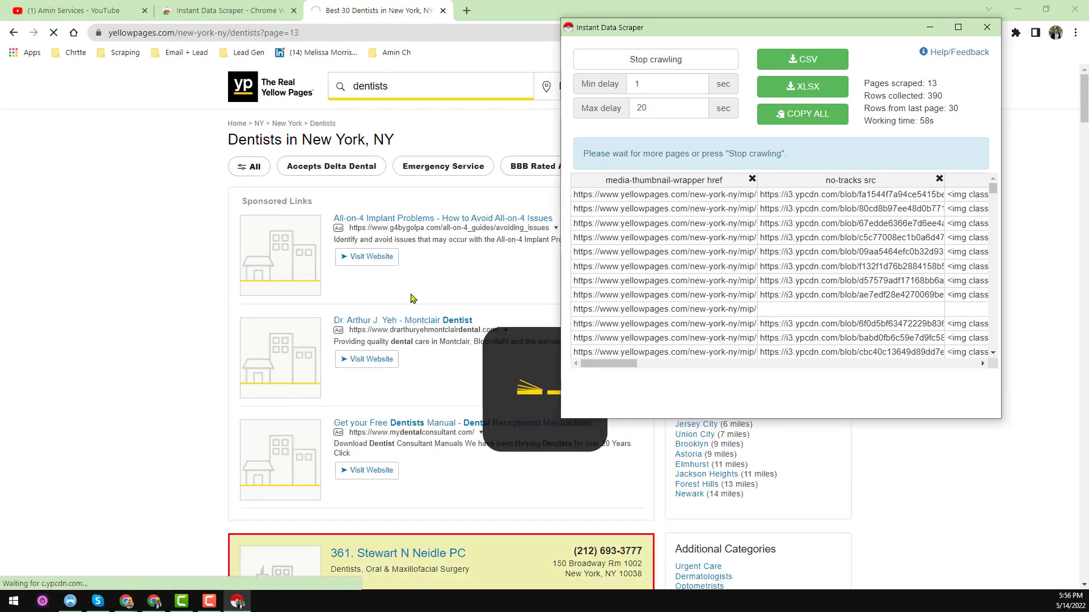
pyautogui.click(682, 63)
# - Maximize the scraper window and save the collected rows to Downloads as a CSV file named yellowpages instant
pyautogui.click(957, 27)
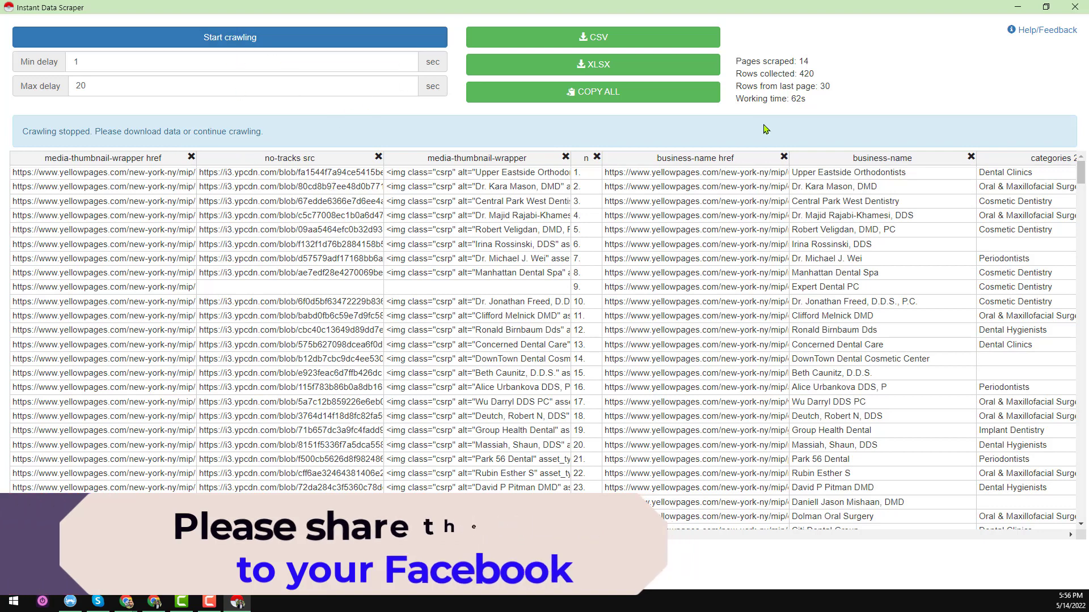
pyautogui.click(620, 40)
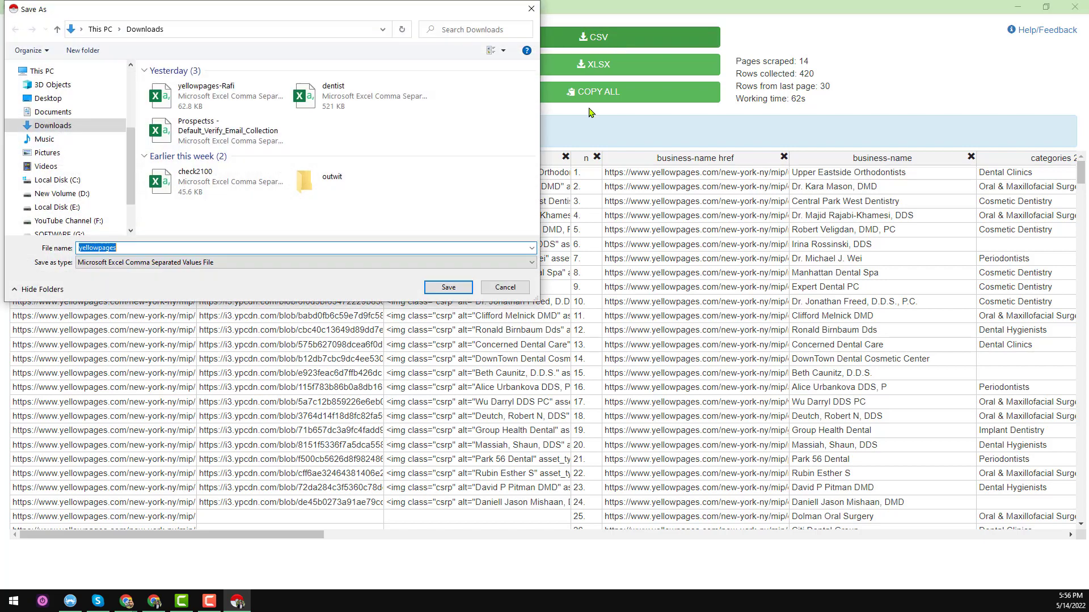
pyautogui.click(237, 250)
pyautogui.click(448, 287)
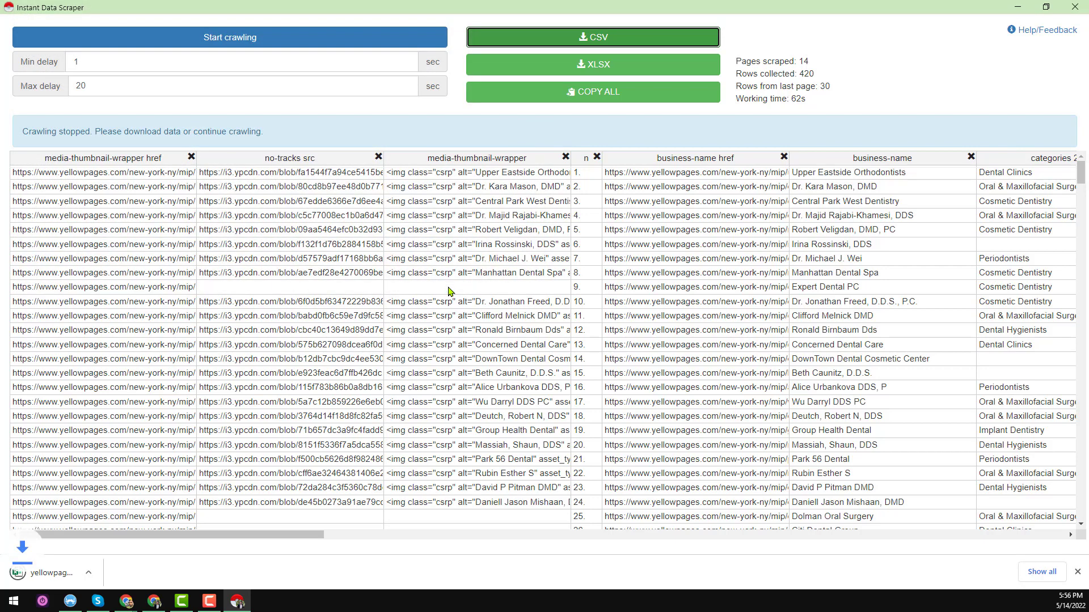
# - Open the downloaded yellowpages instant.csv in Excel and maximize its window
pyautogui.rightClick(89, 572)
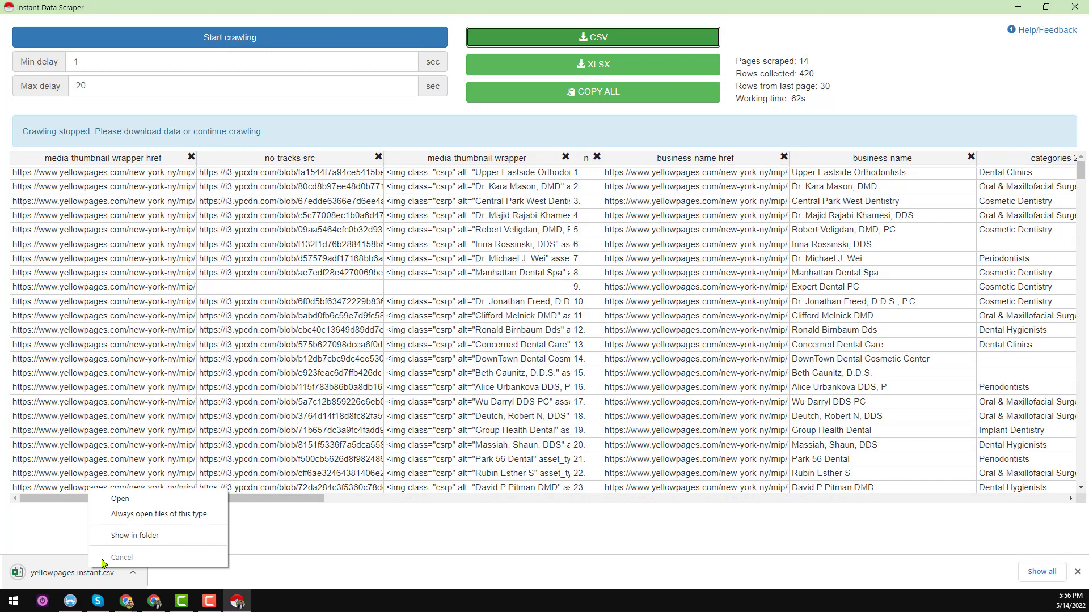
pyautogui.click(163, 502)
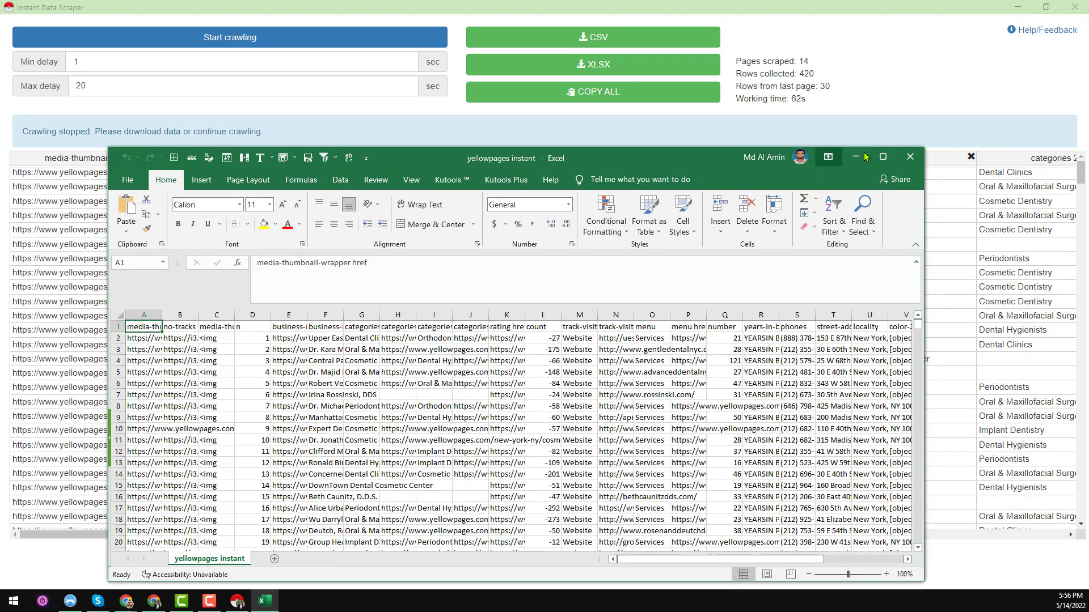
pyautogui.doubleClick(851, 154)
pyautogui.click(230, 258)
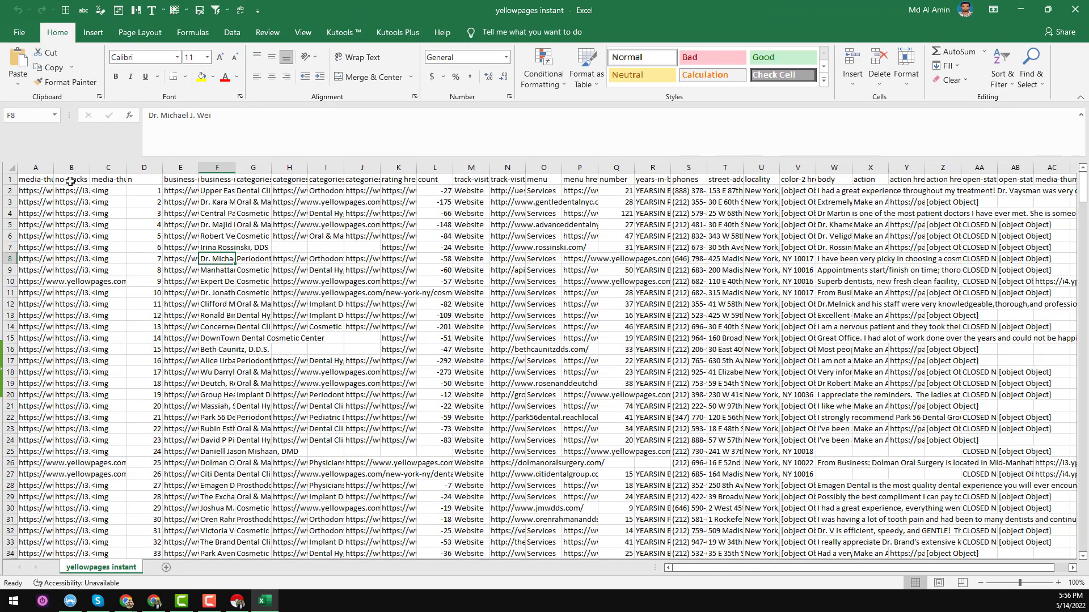
# - Apply borders to all cells of the sheet and widen every column equally
pyautogui.click(12, 167)
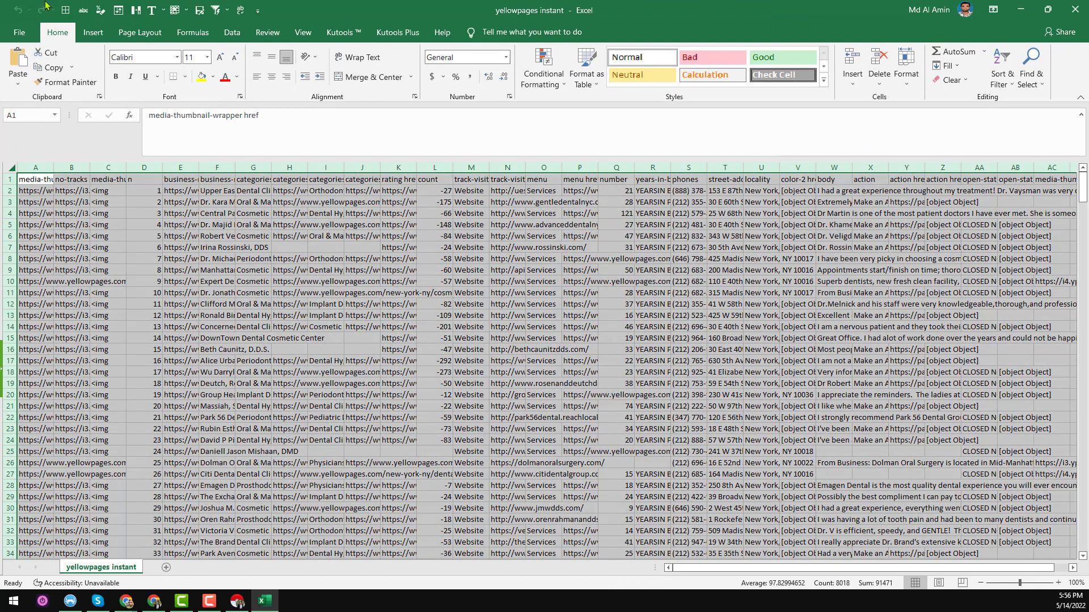
pyautogui.click(66, 10)
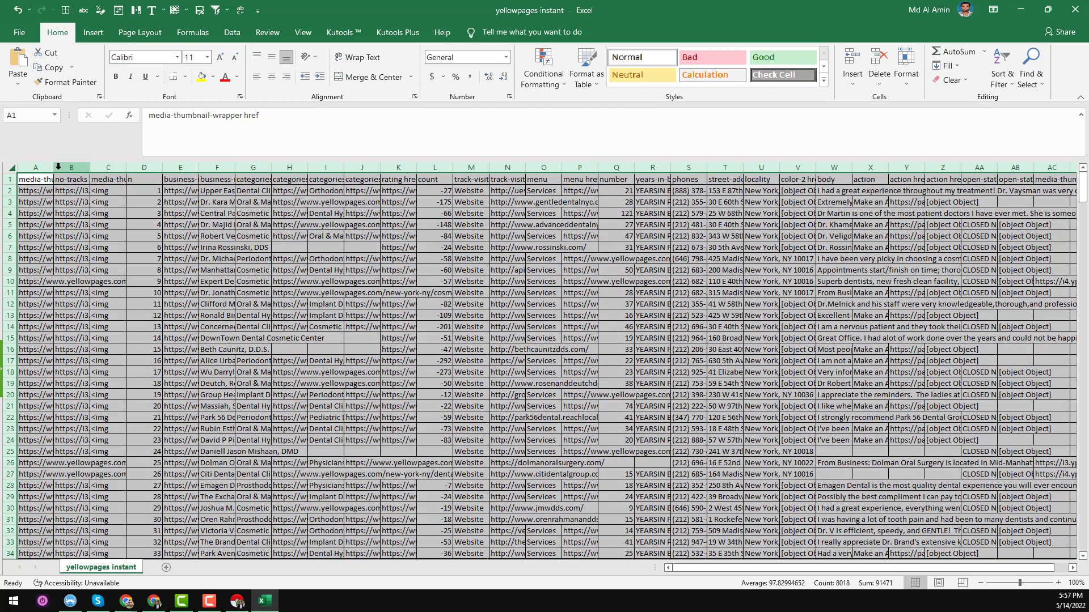
pyautogui.moveTo(54, 167); pyautogui.dragTo(133, 167)
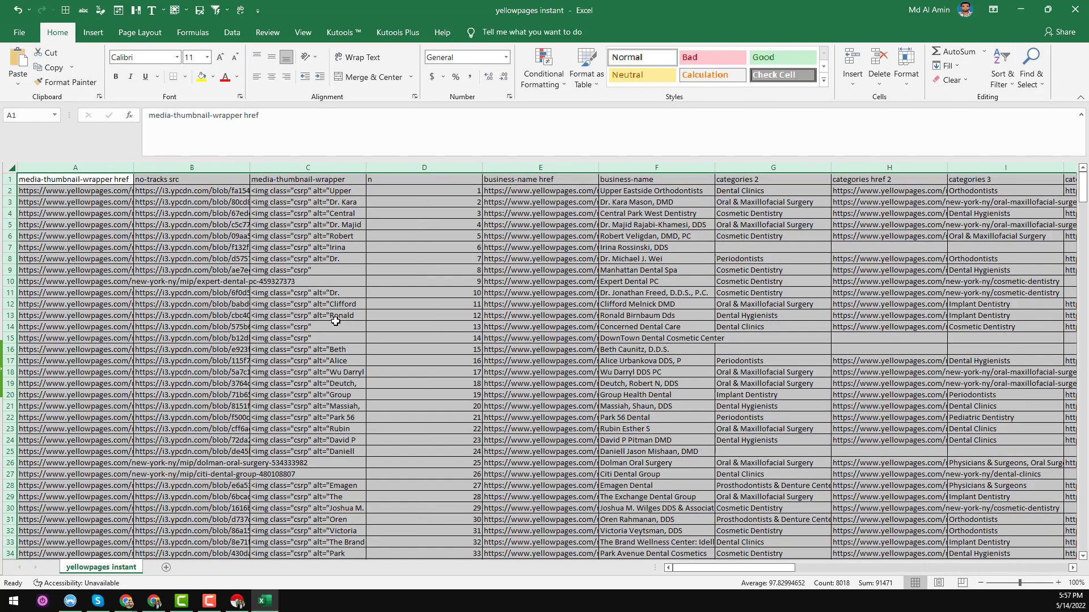
pyautogui.click(83, 179)
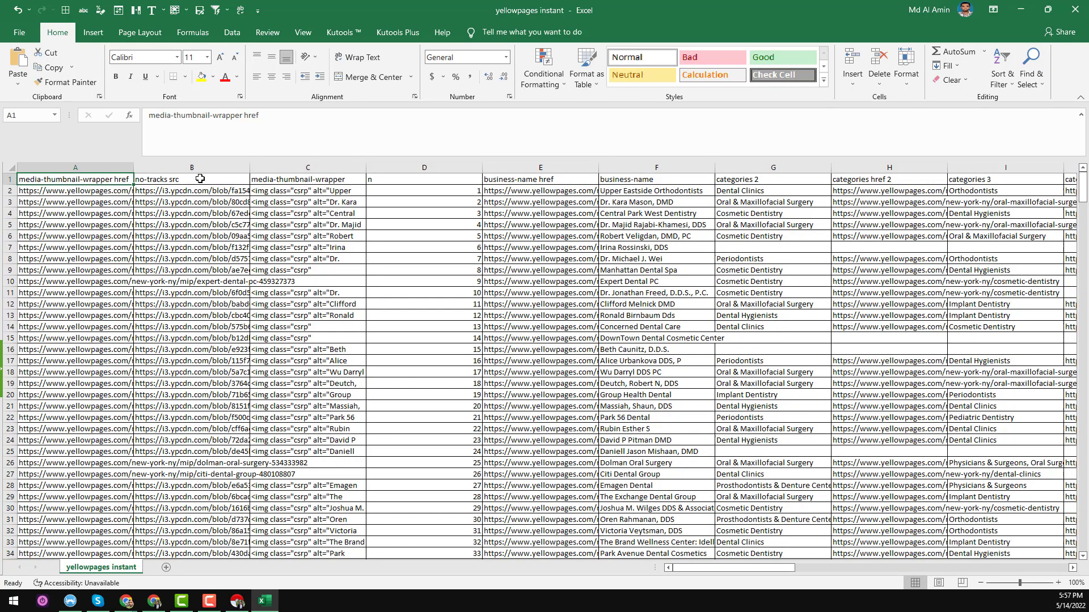
# - Narrow the media-thumbnail-wrapper column C and the n column D
pyautogui.click(316, 187)
pyautogui.moveTo(366, 168); pyautogui.dragTo(318, 167)
pyautogui.moveTo(434, 165); pyautogui.dragTo(399, 165)
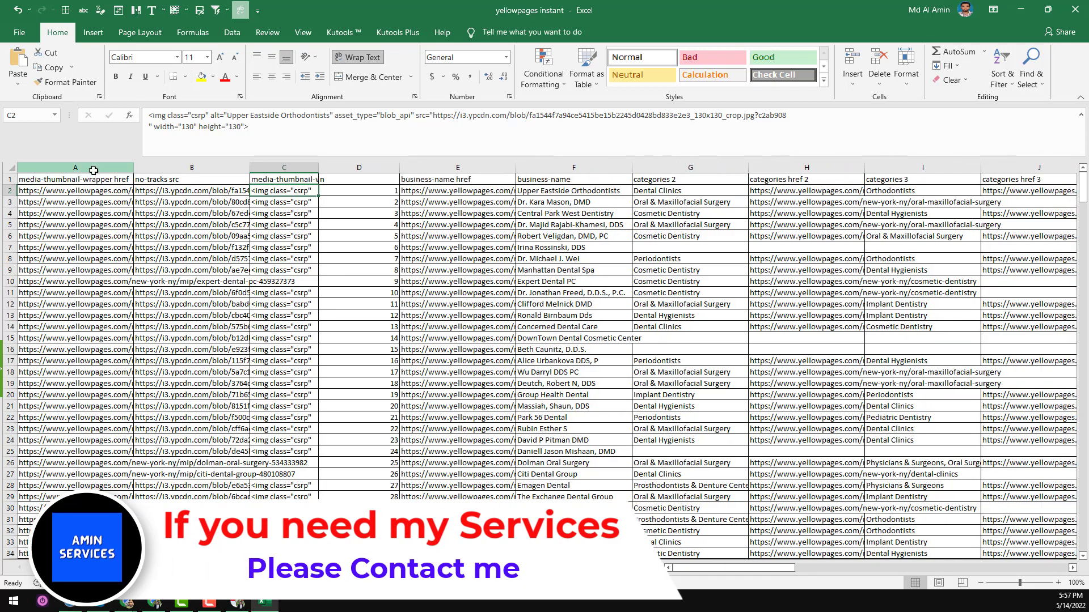
# - Delete the two media-thumbnail-wrapper columns and the no-tracks src column, and check the first records' number, link, name and category
pyautogui.moveTo(94, 169); pyautogui.dragTo(254, 180)
pyautogui.hotkey('ctrl', '-')
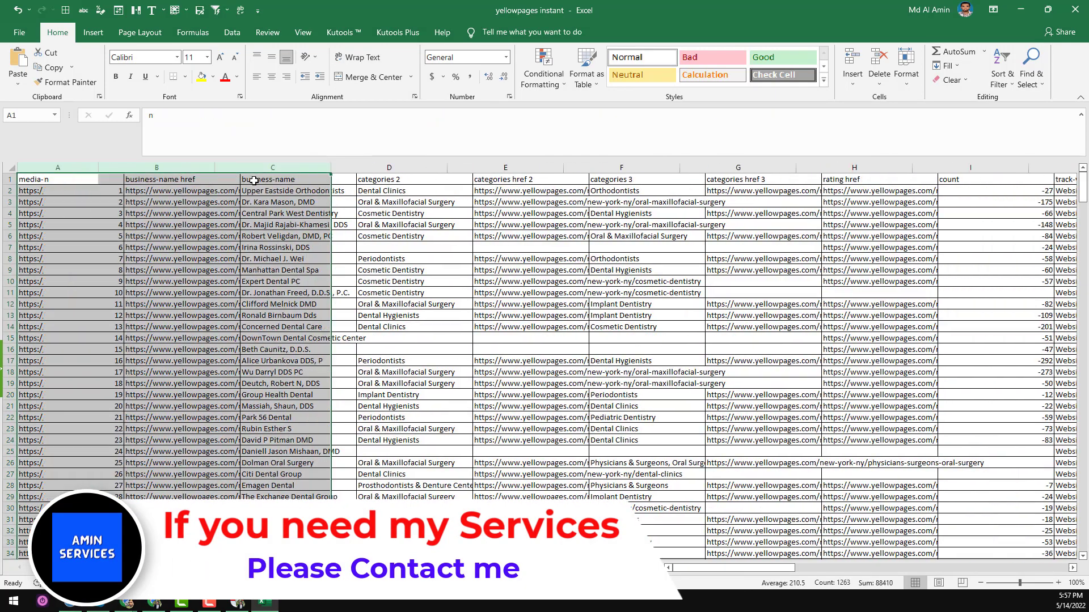
pyautogui.click(66, 201)
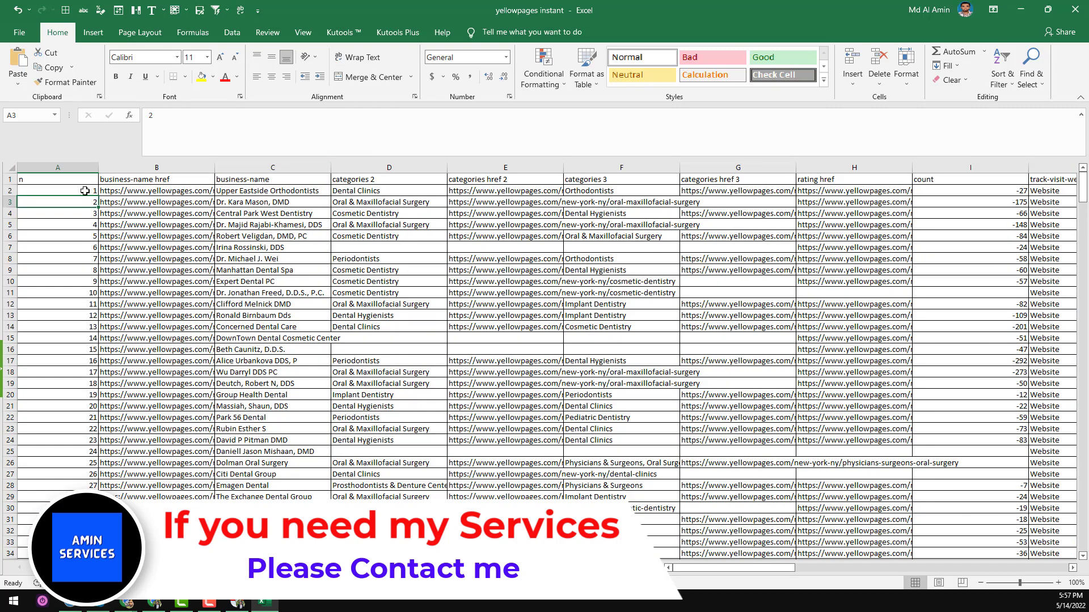
pyautogui.click(195, 199)
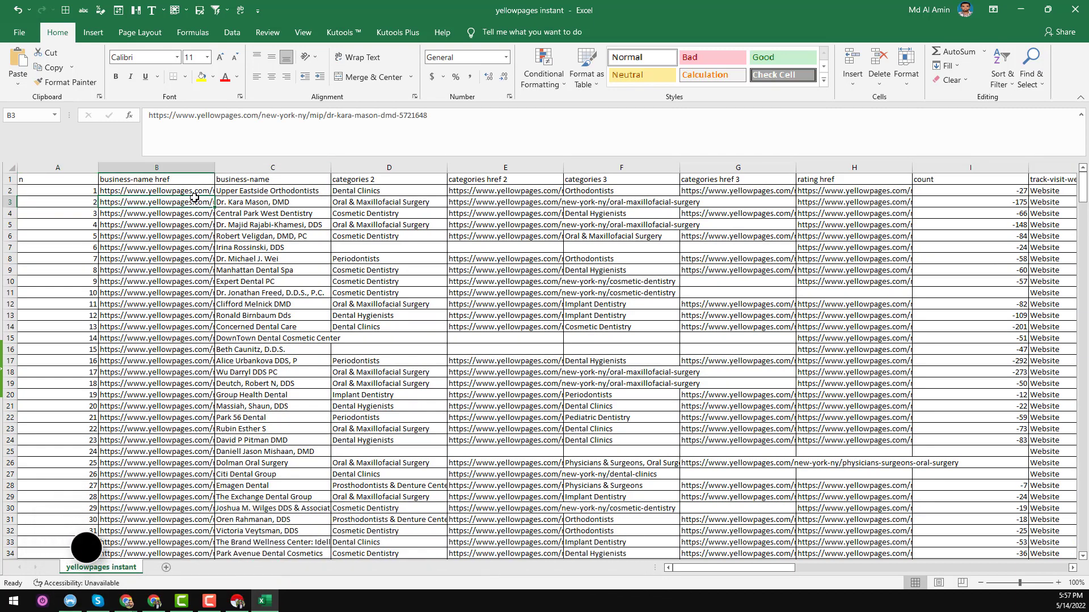
pyautogui.click(260, 193)
pyautogui.click(366, 192)
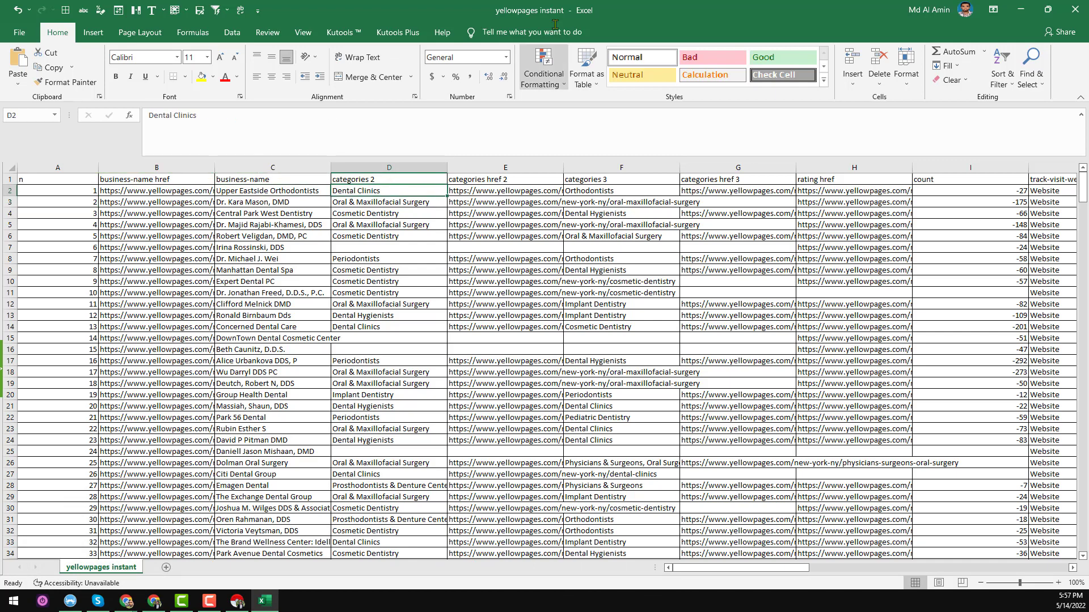
# - Look at the Yellow Pages results page behind the workbook and return to the maximized Excel sheet
pyautogui.moveTo(600, 7); pyautogui.dragTo(765, 136)
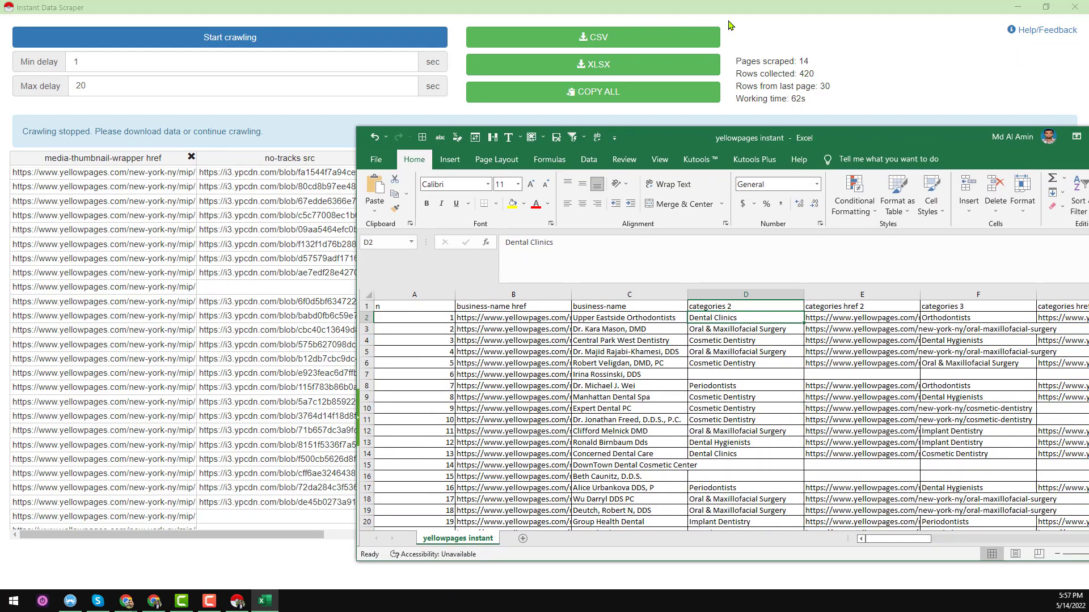
pyautogui.hotkey('alt', 'Tab')
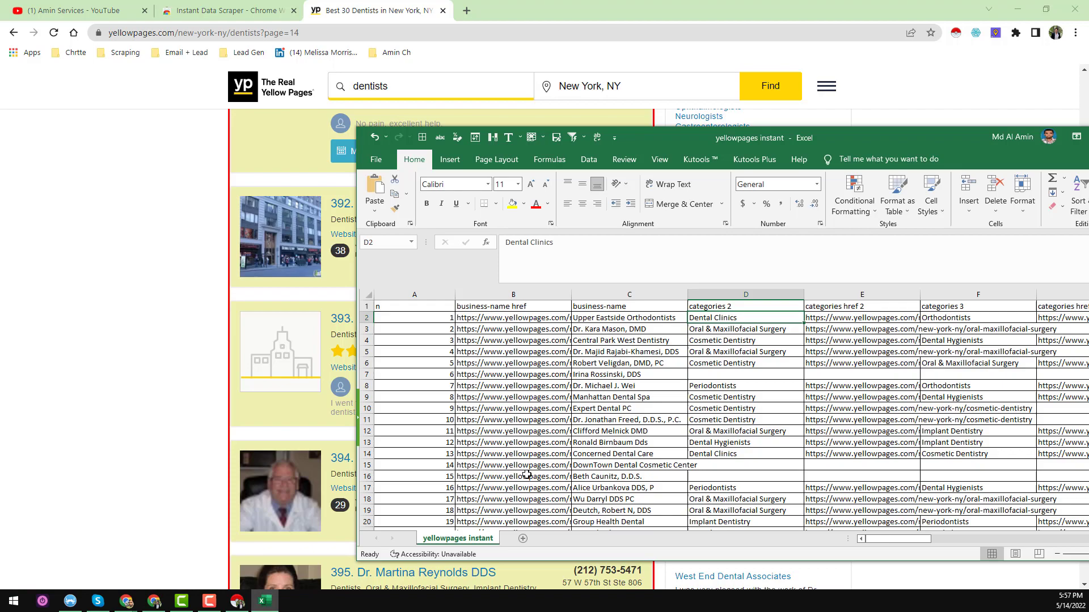
pyautogui.click(264, 601)
pyautogui.moveTo(944, 146); pyautogui.dragTo(814, 142)
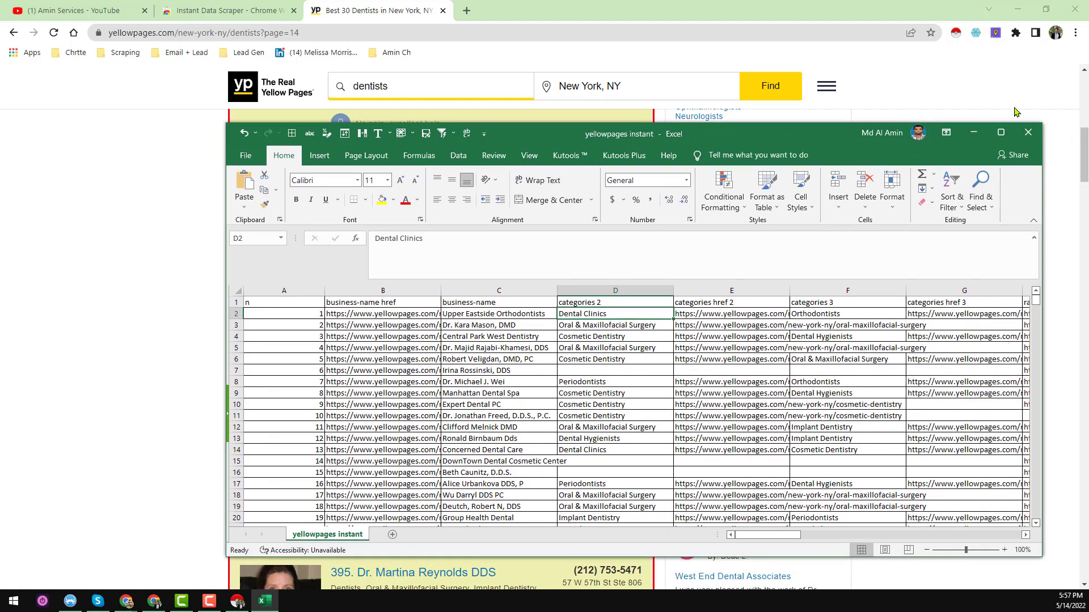
pyautogui.click(1001, 132)
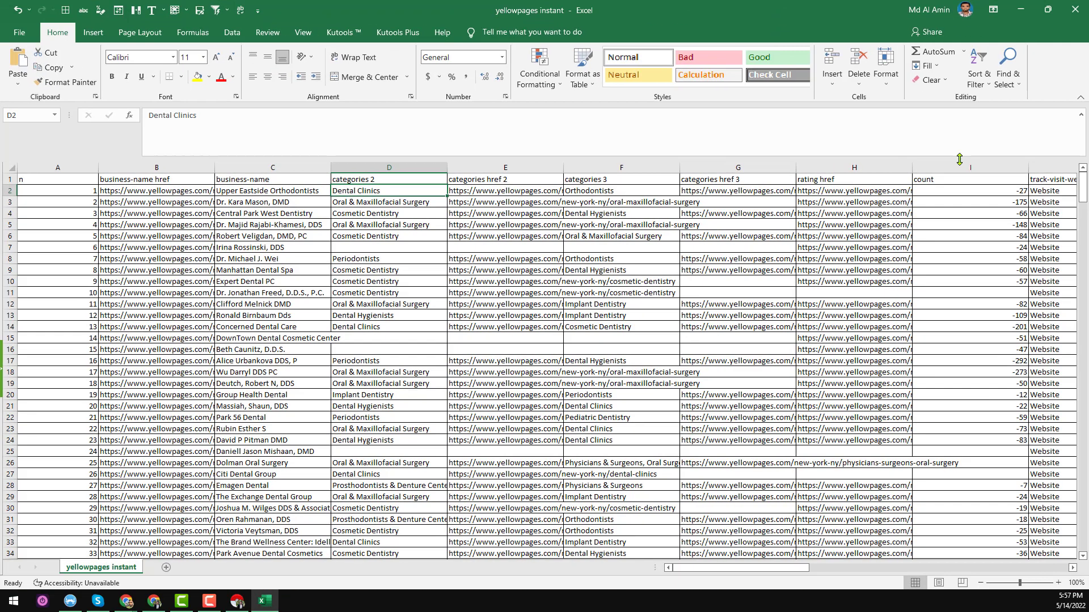
# - Check the headers of the categories 2, categories href 2 and categories href 3 columns
pyautogui.click(385, 179)
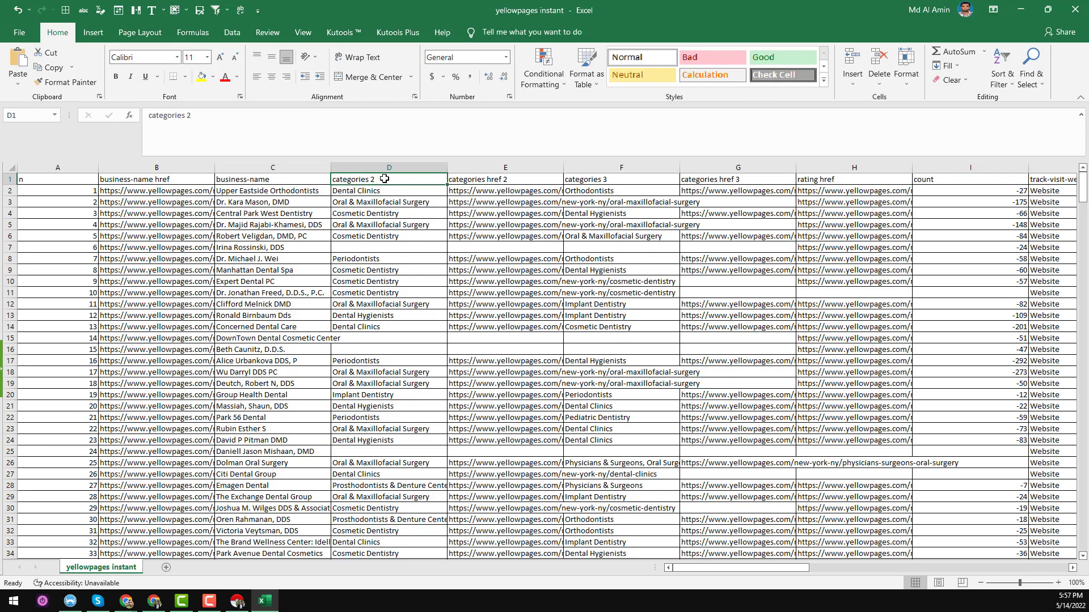
pyautogui.click(504, 181)
pyautogui.click(731, 178)
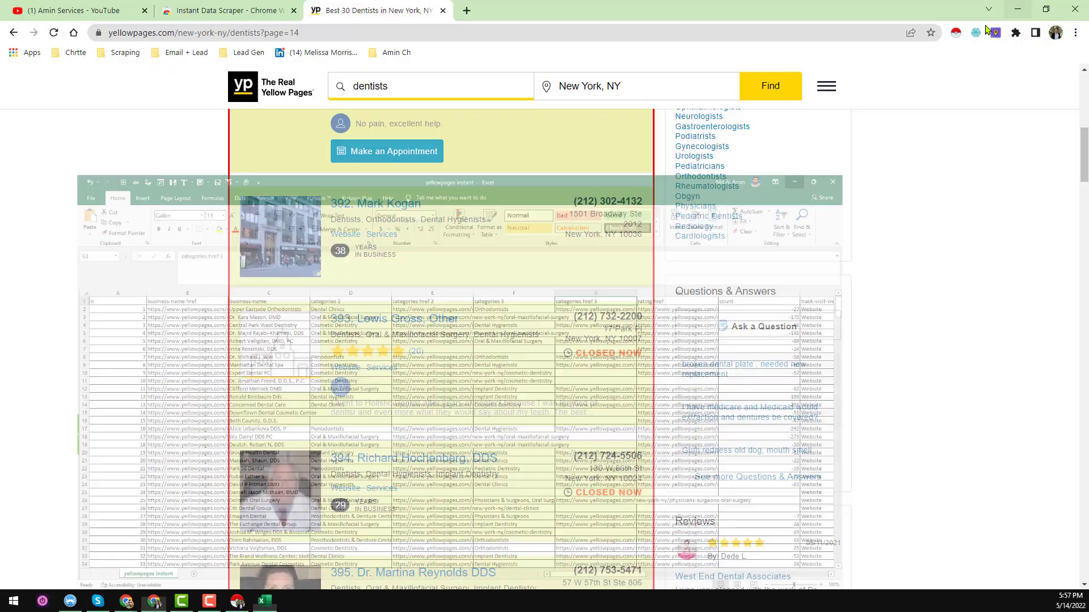
# - Switch to the Yellow Pages results in Chrome and open the detail page of listing 391
pyautogui.click(1020, 10)
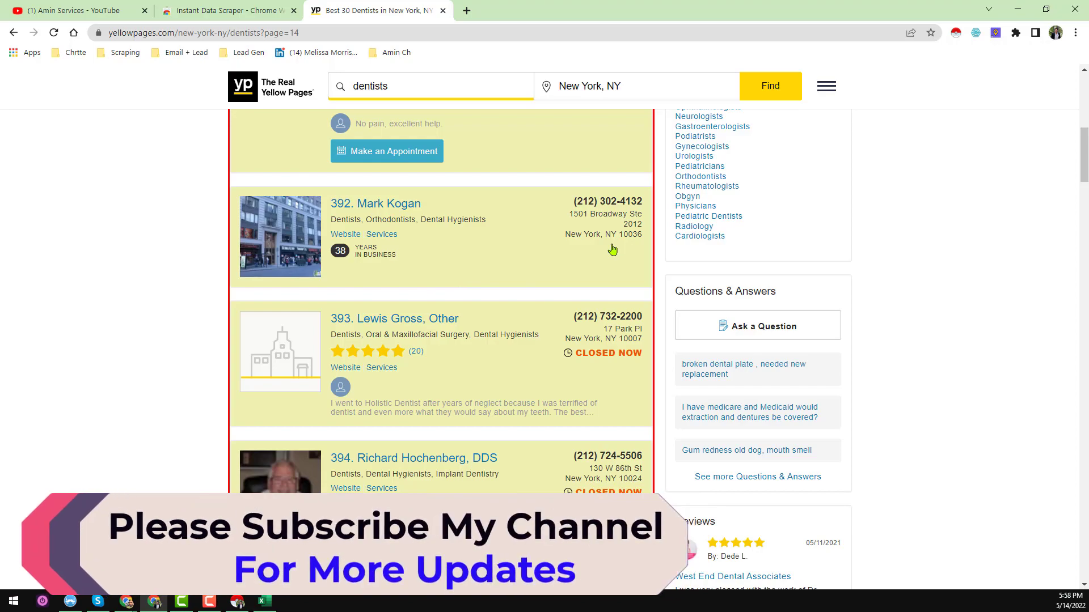
pyautogui.scroll(10, 556, 260)
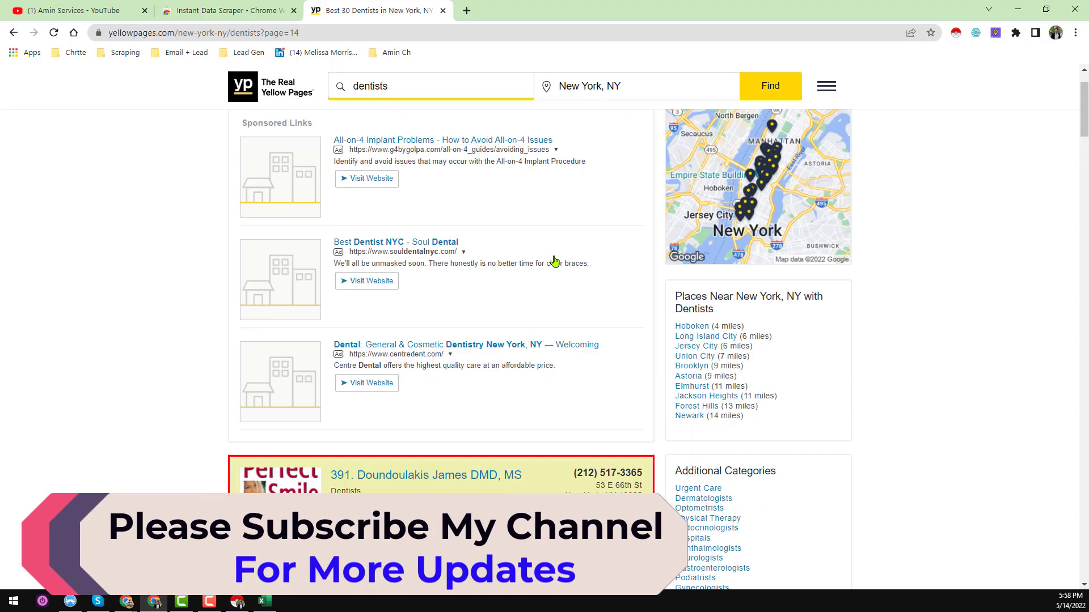
pyautogui.scroll(-6, 556, 262)
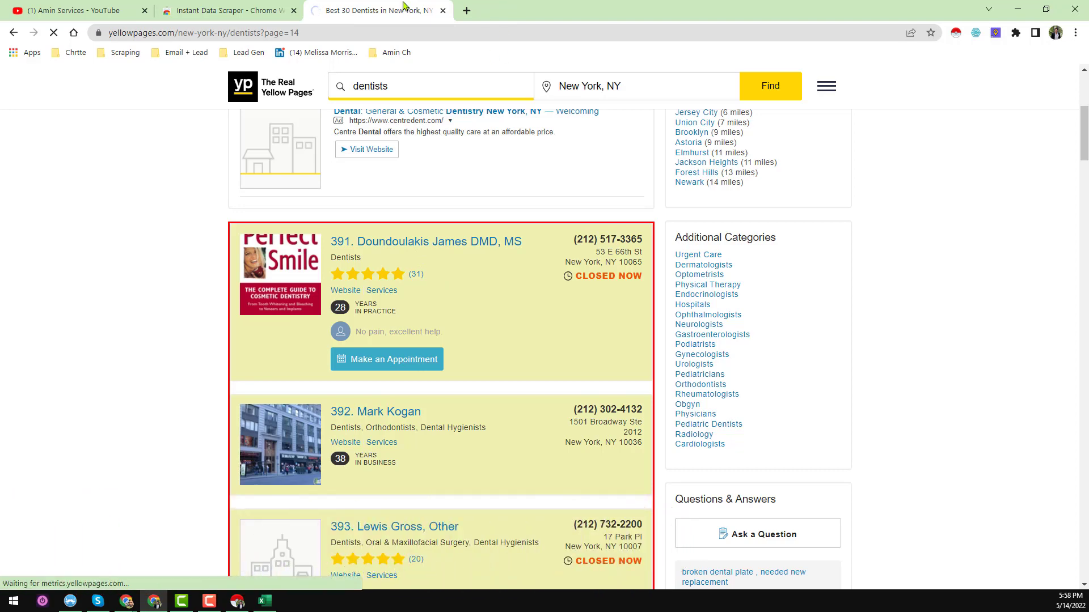
pyautogui.click(401, 248)
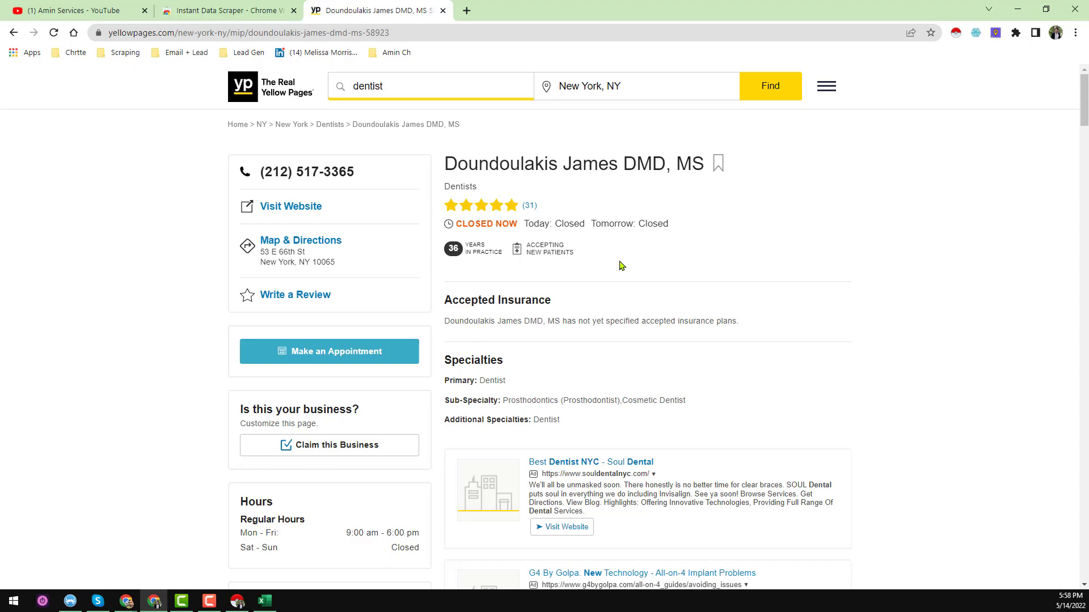
# - Look at the Excel sheet again, return to the listing's page, and bring up the Instant Data Scraper results window
pyautogui.click(264, 601)
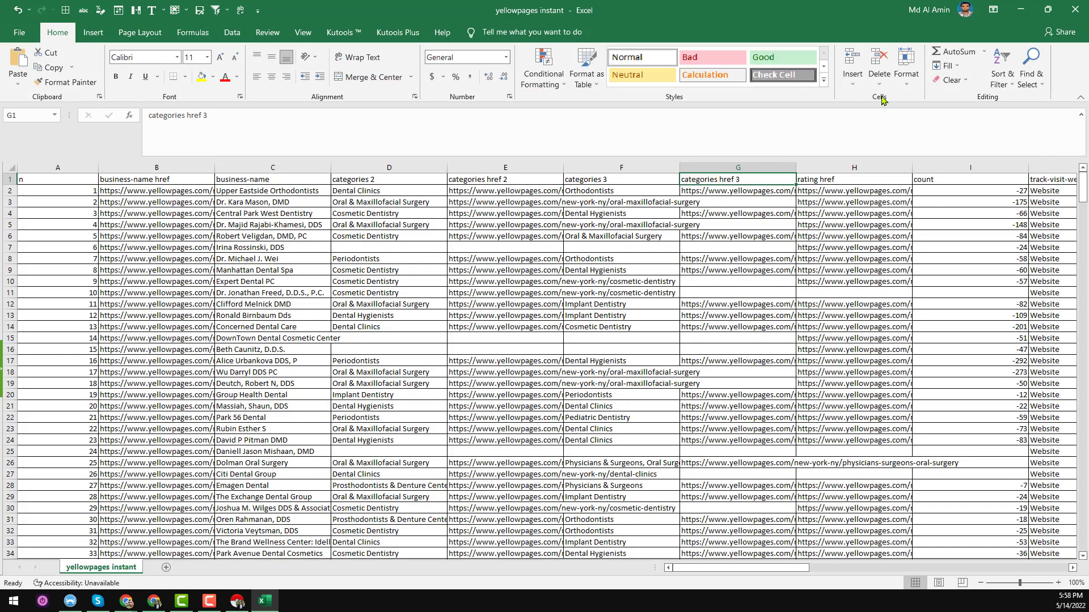
pyautogui.click(1020, 10)
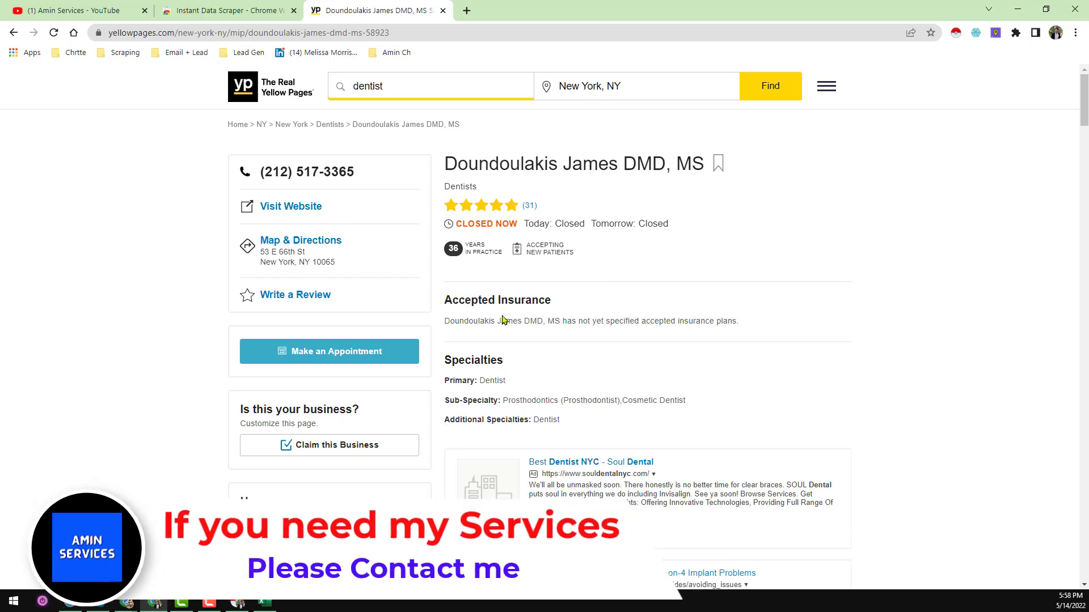
pyautogui.click(238, 602)
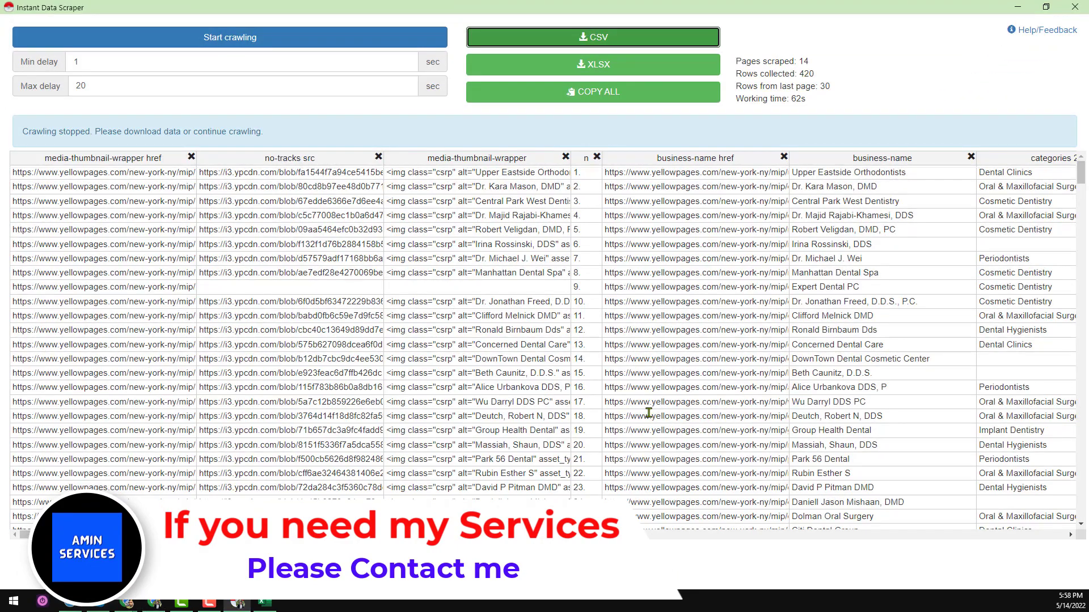